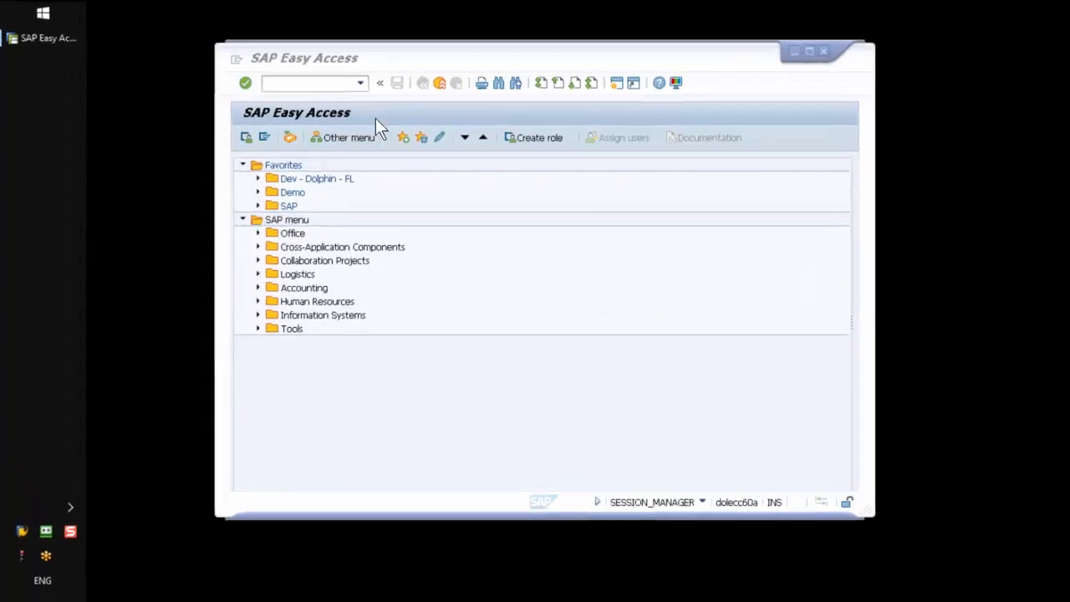
# Step: Run transaction /npa30 to view the employee's record in Maintain HR Master Data
pyautogui.click(399, 93)
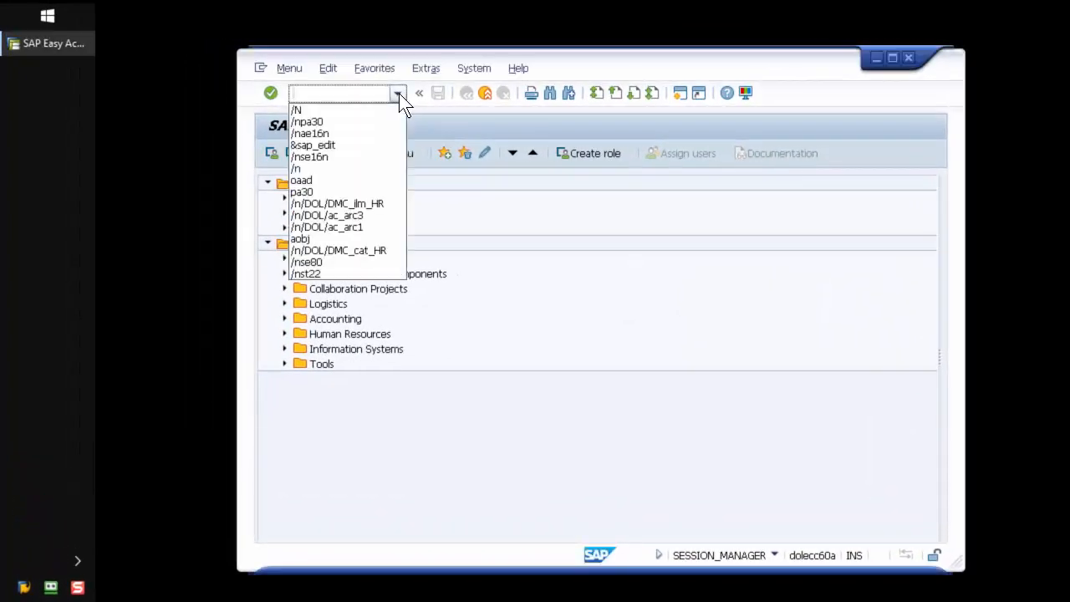
pyautogui.click(343, 121)
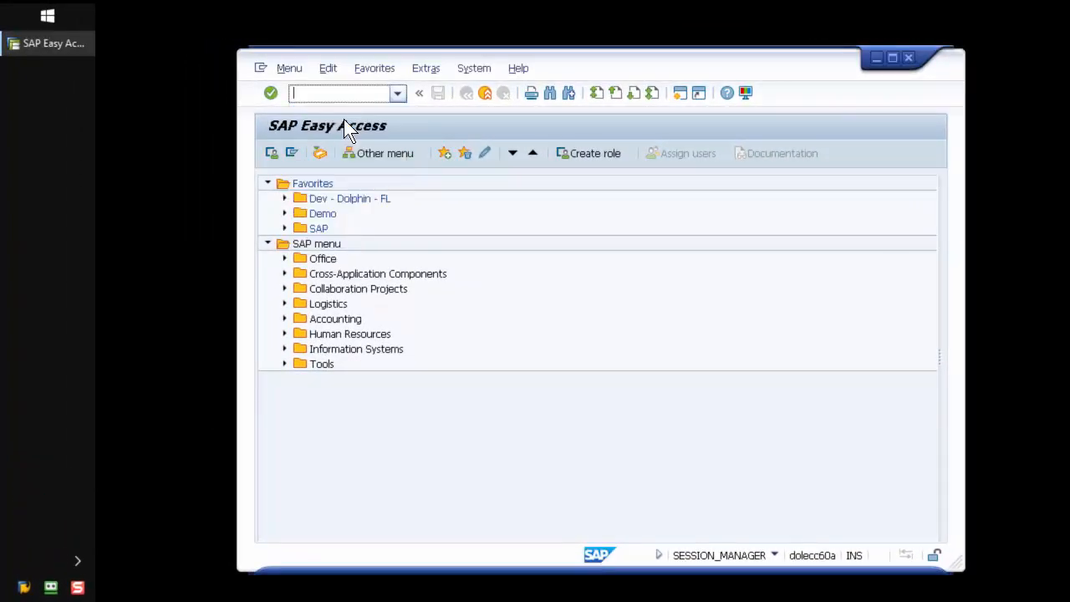
pyautogui.click(271, 92)
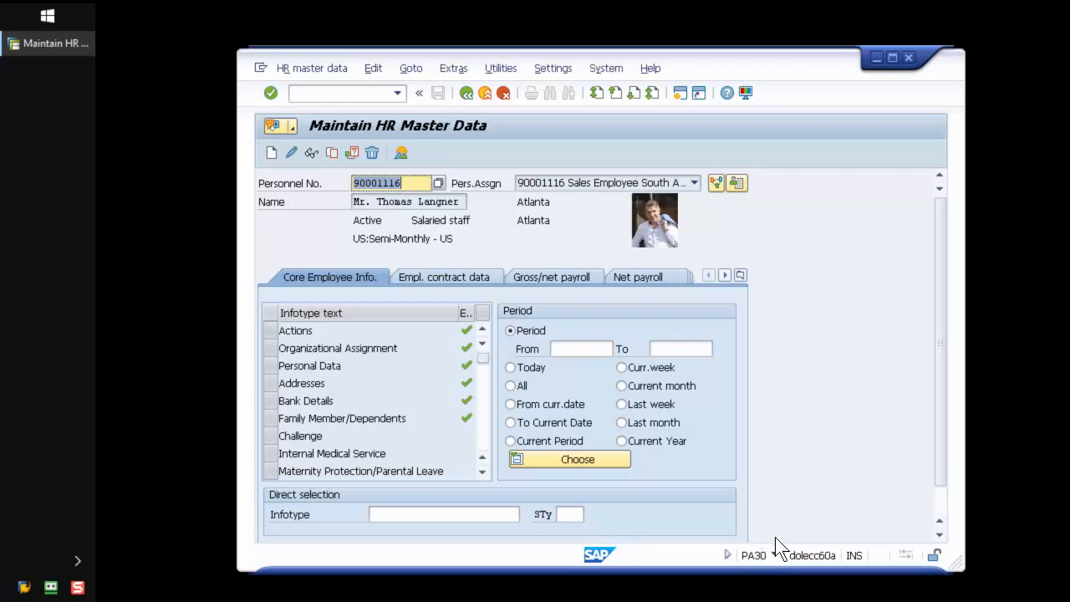
pyautogui.click(408, 203)
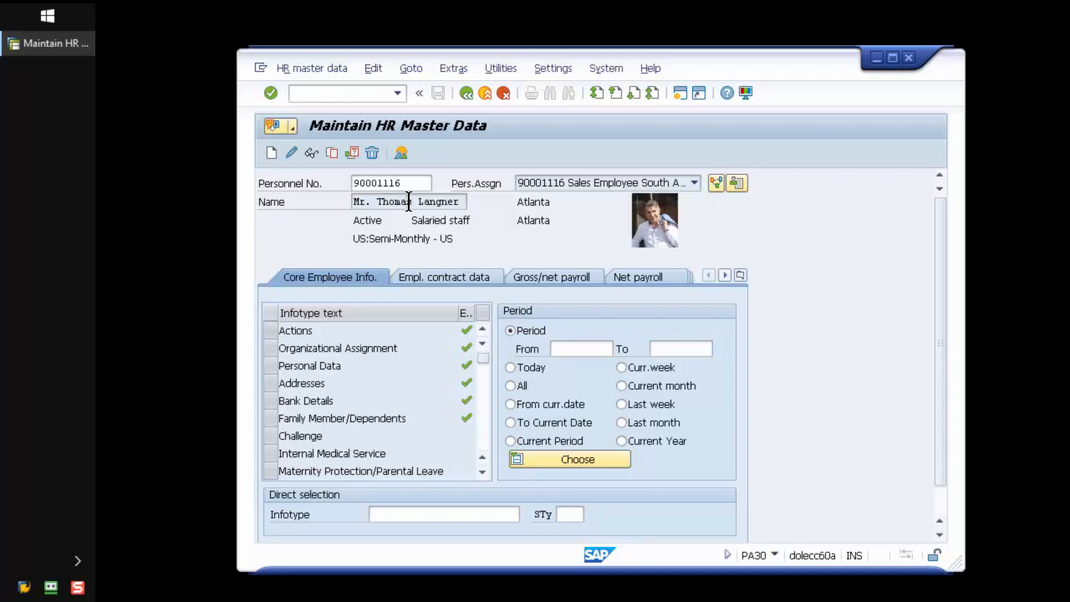
# Step: Run transaction AOBJ in a new session and display the details of archiving object Z_HR1
pyautogui.click(680, 93)
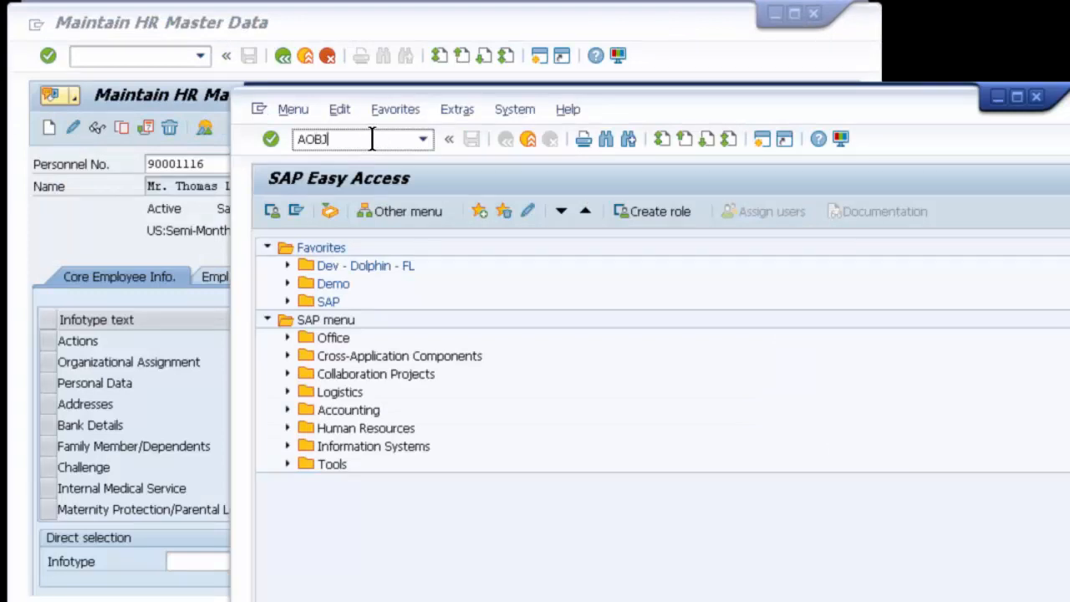
pyautogui.press('Return')
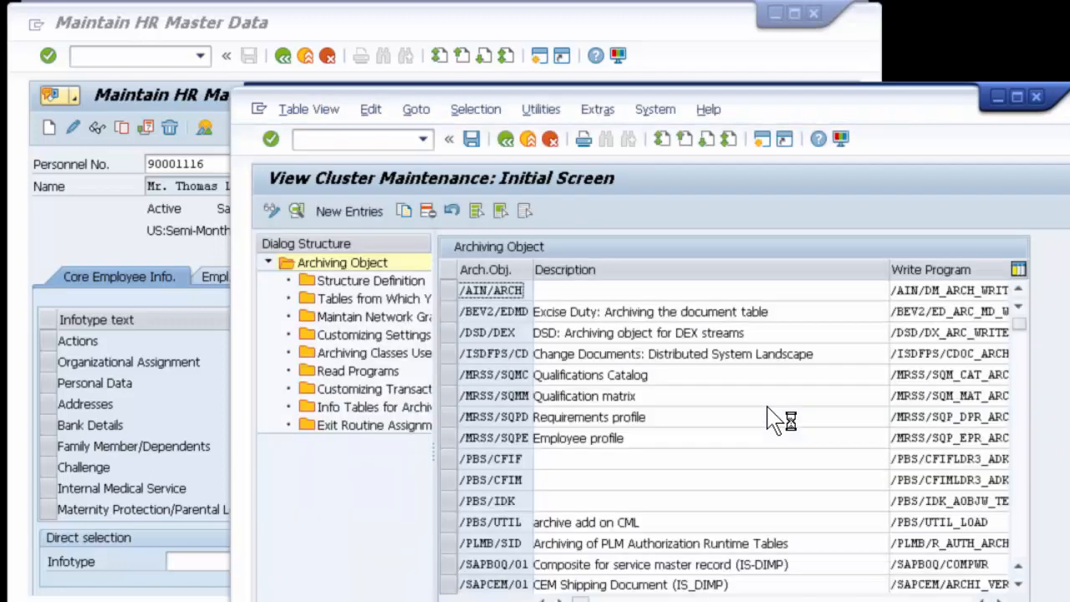
pyautogui.moveTo(1019, 324); pyautogui.dragTo(1019, 548)
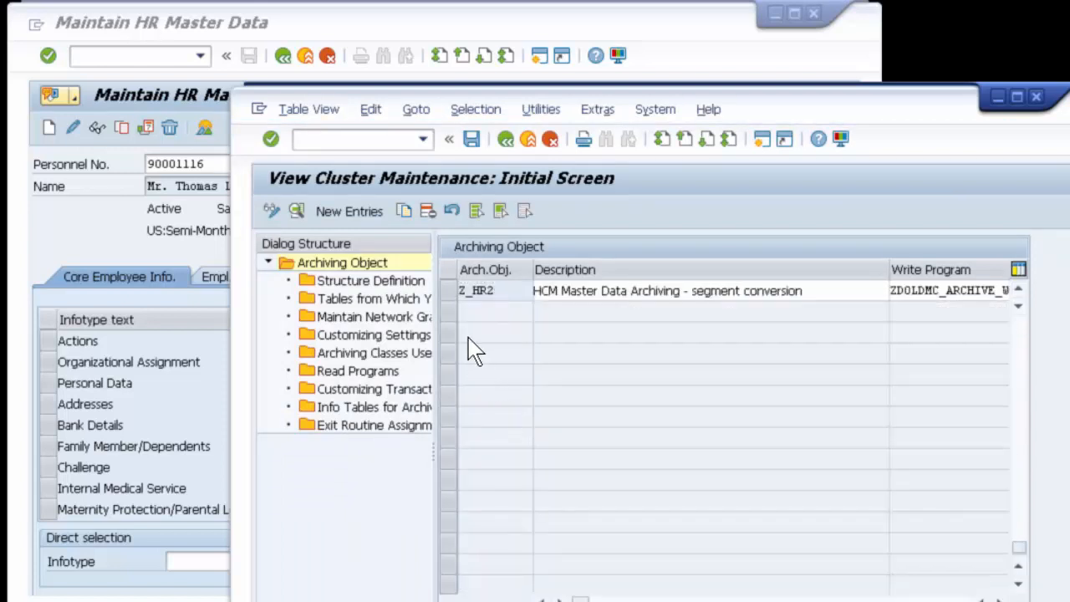
pyautogui.scroll(1, 472, 351)
pyautogui.click(477, 291)
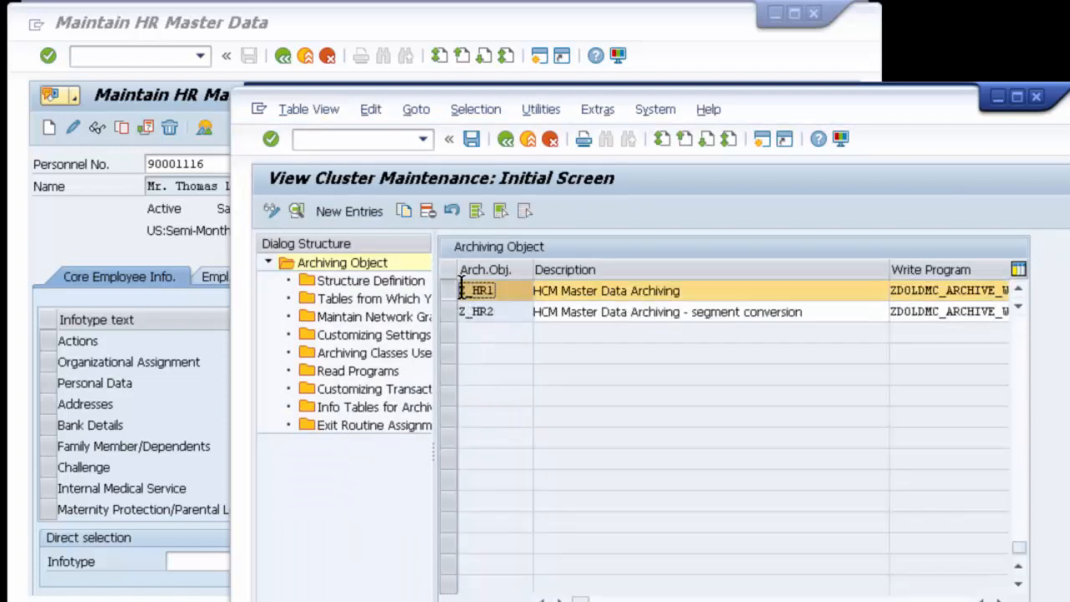
pyautogui.doubleClick(477, 290)
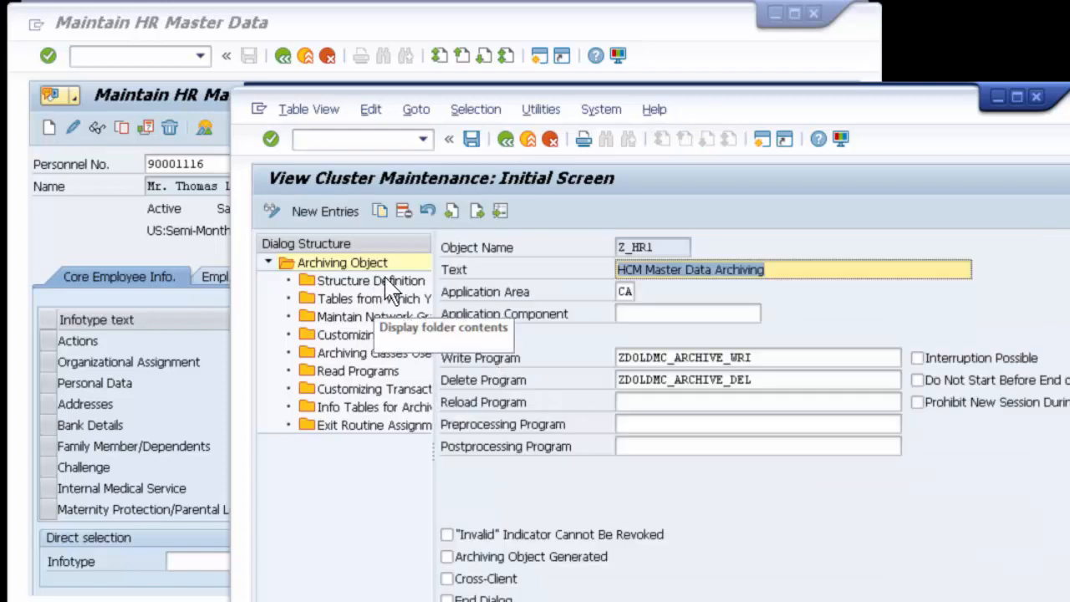
# Step: Examine the segments in the structure definition of archiving object Z_HR1
pyautogui.doubleClick(351, 284)
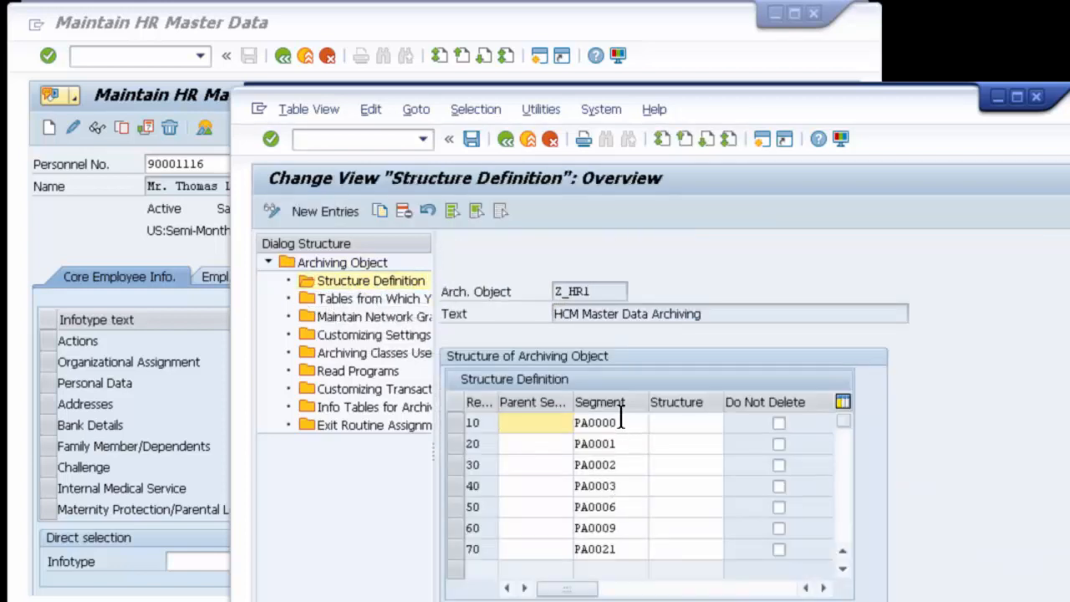
pyautogui.press('Tab')
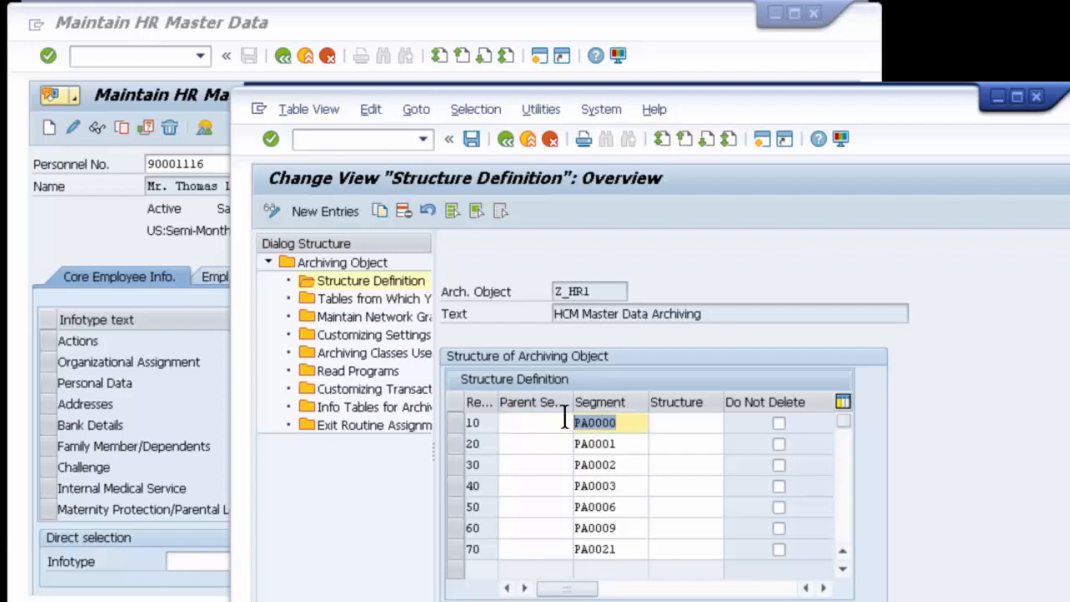
pyautogui.moveTo(617, 447); pyautogui.dragTo(500, 438)
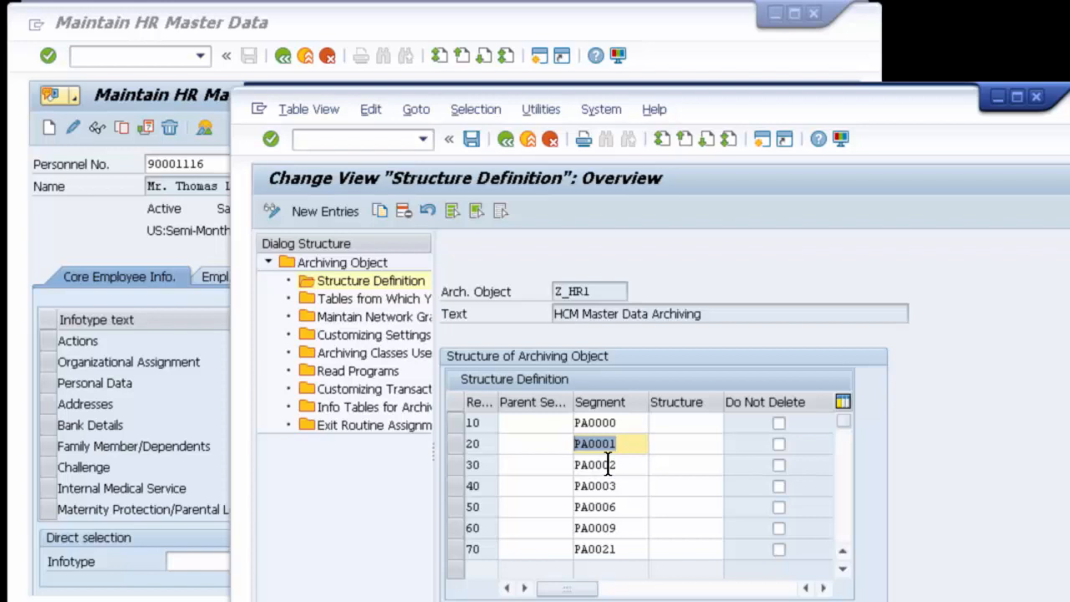
# Step: Return to the HR master data session, leave the transaction with /N, and open DMC HR - ILM Processing from the Demo favorites
pyautogui.click(500, 28)
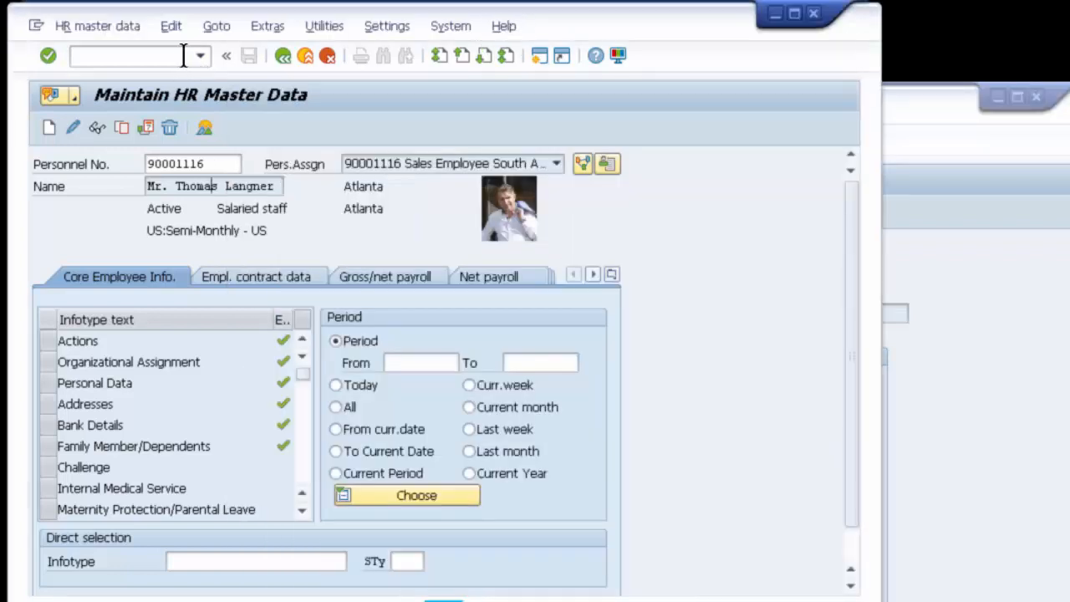
pyautogui.click(154, 59)
pyautogui.write('/N')
pyautogui.press('Return')
pyautogui.click(66, 202)
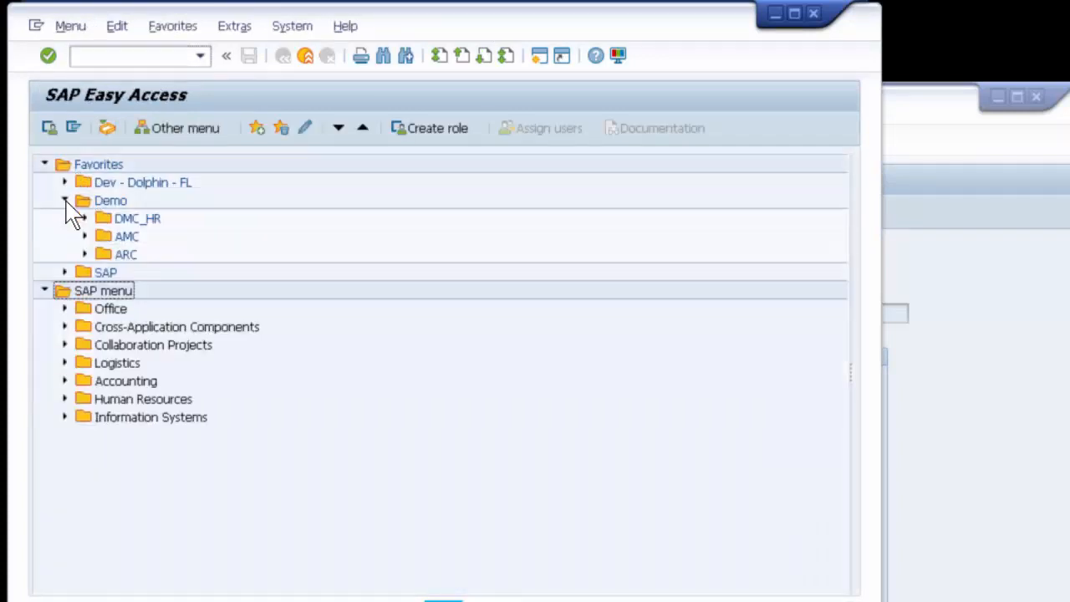
pyautogui.click(85, 219)
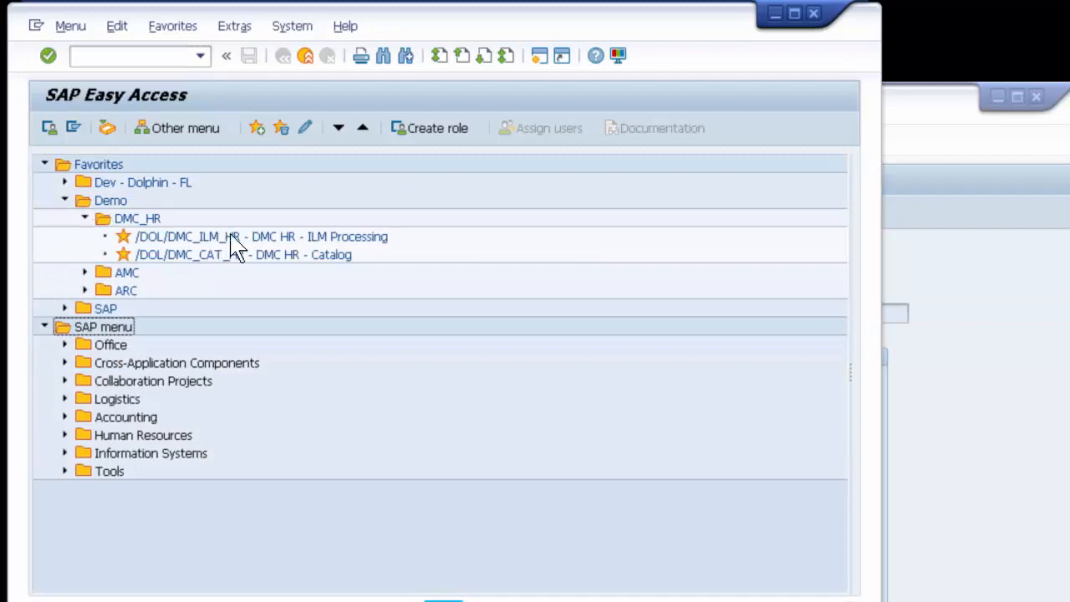
pyautogui.click(299, 236)
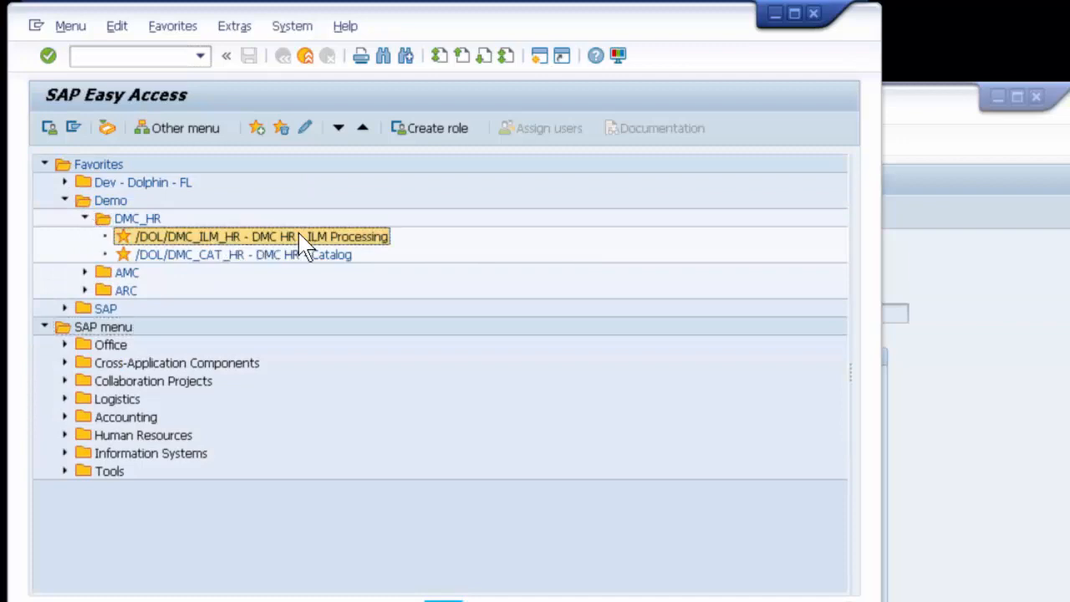
pyautogui.doubleClick(299, 236)
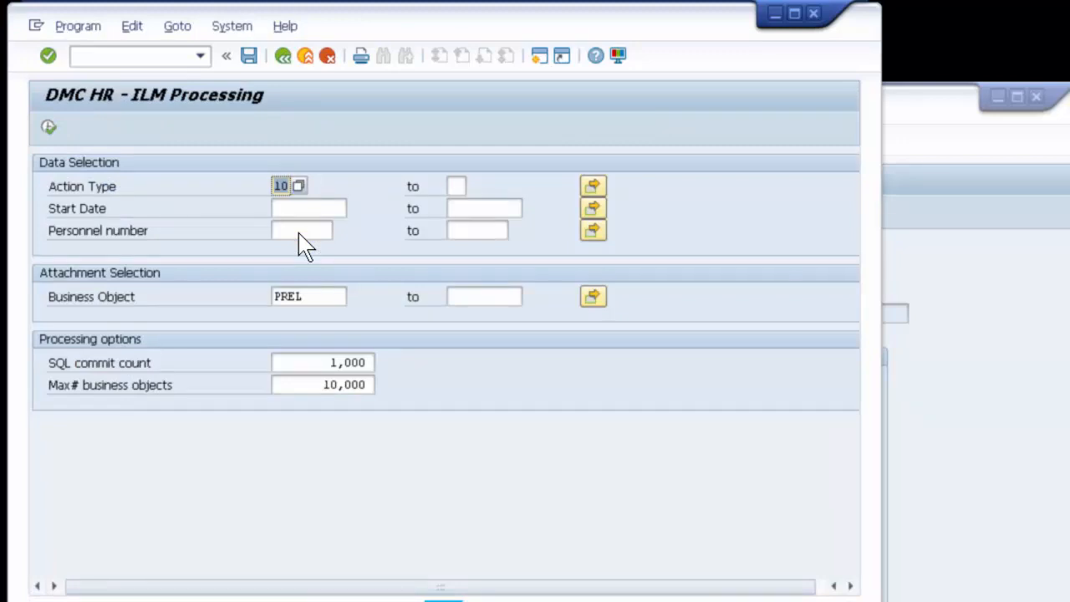
# Step: Run ILM processing with the preset action type cleared and PREL as the business object
pyautogui.press('Delete')
pyautogui.click(309, 209)
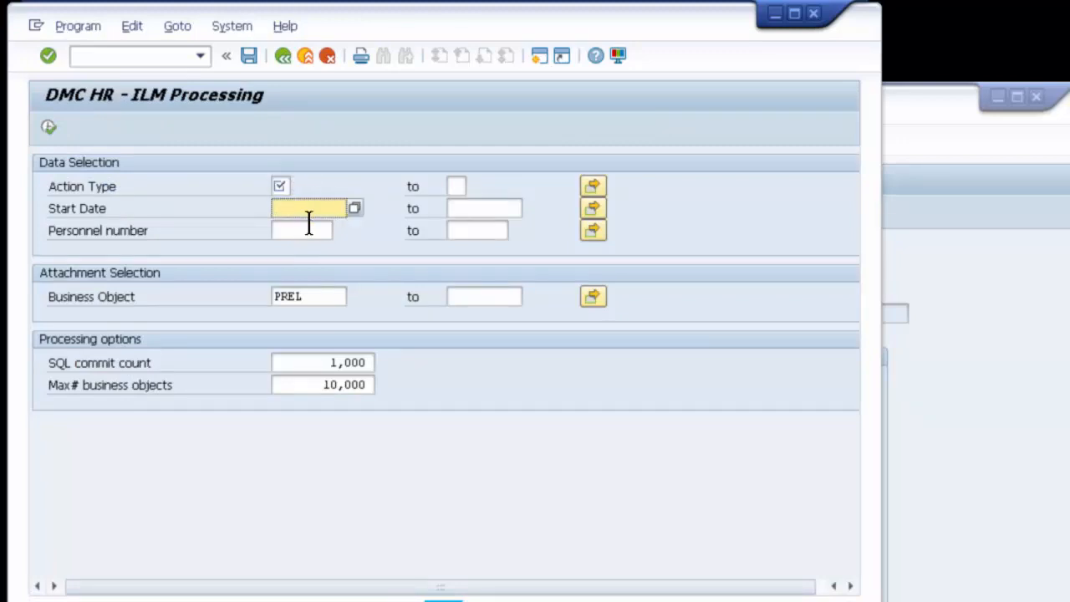
pyautogui.click(309, 230)
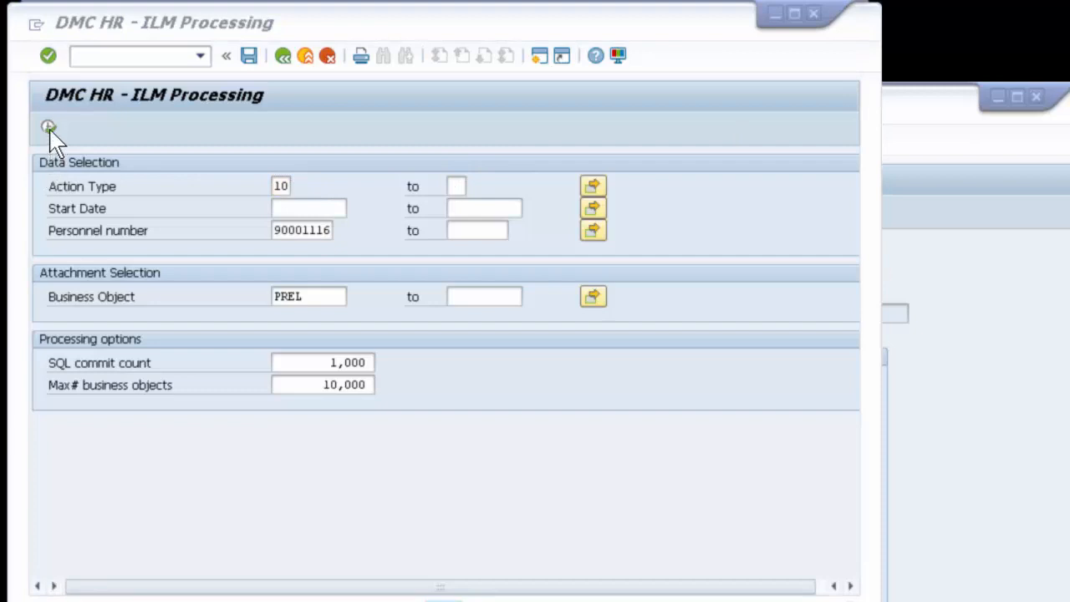
pyautogui.click(49, 127)
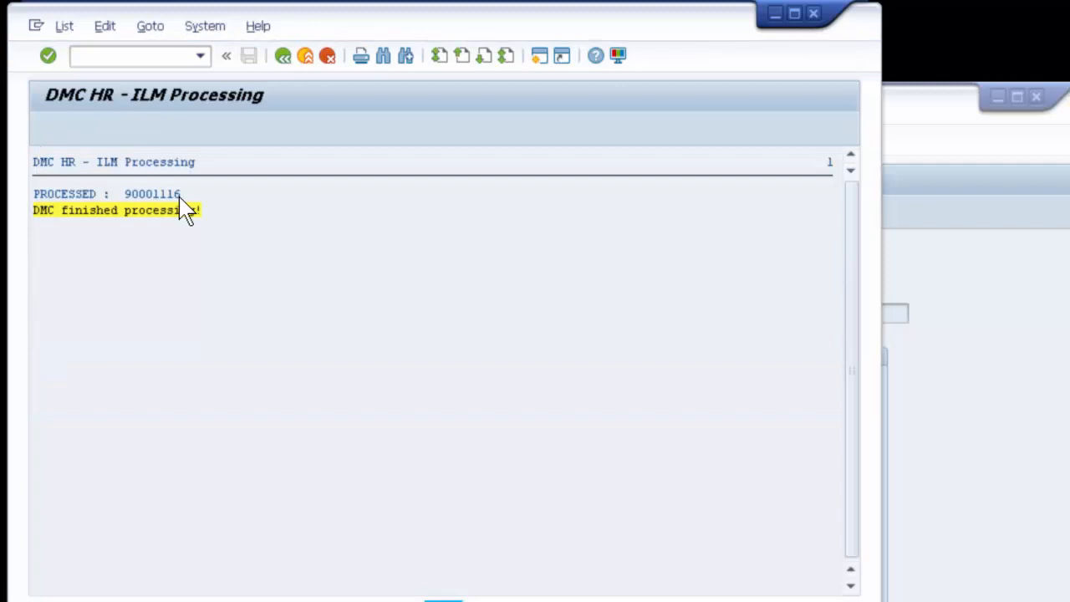
# Step: Leave ILM processing and run the DMC HR - Catalog report for archive object Z_HR1 as a session catalogue
pyautogui.click(282, 57)
pyautogui.click(284, 59)
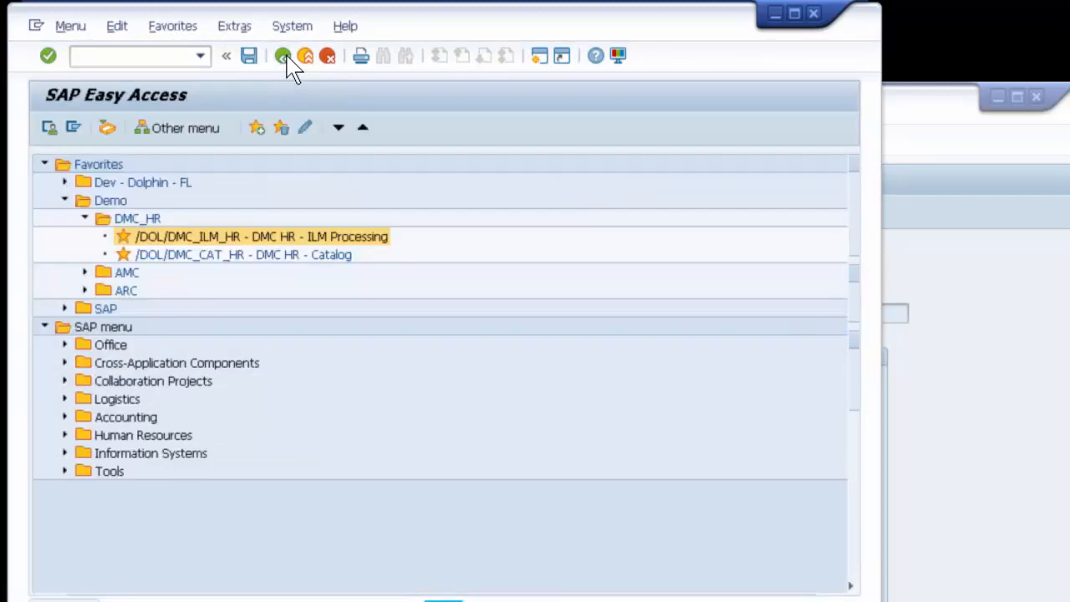
pyautogui.doubleClick(234, 254)
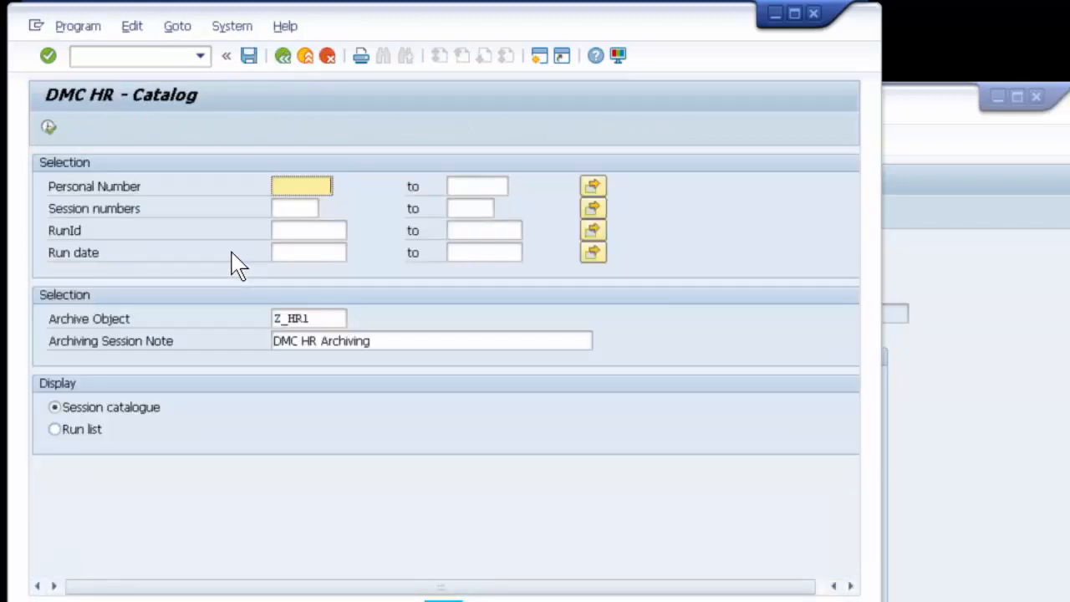
pyautogui.click(48, 127)
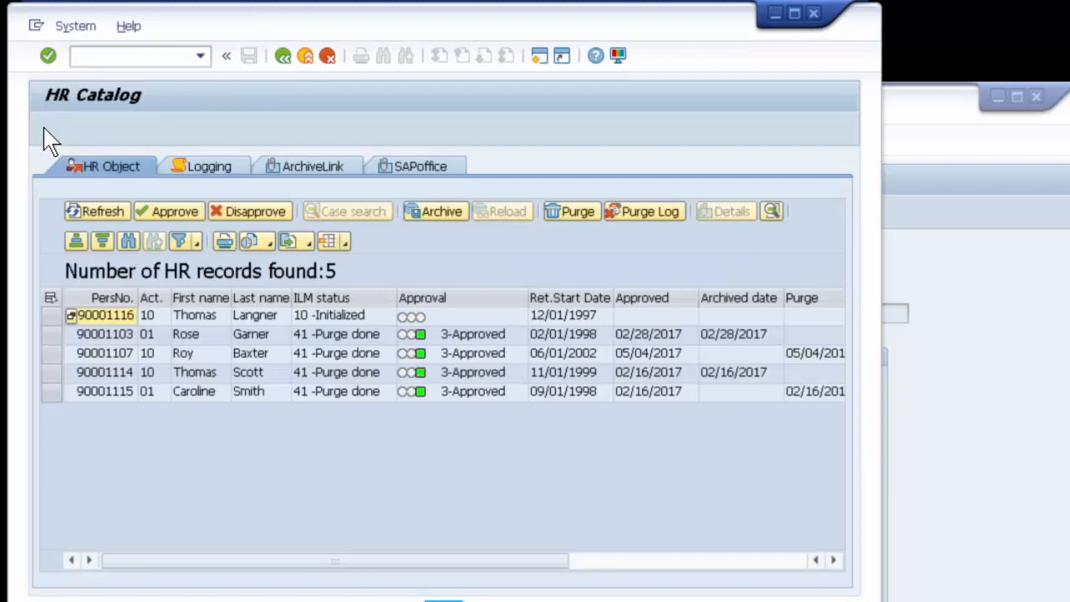
# Step: Try to archive the unapproved employee record with ILM status 10 - Initialized in the HR catalog
pyautogui.click(52, 316)
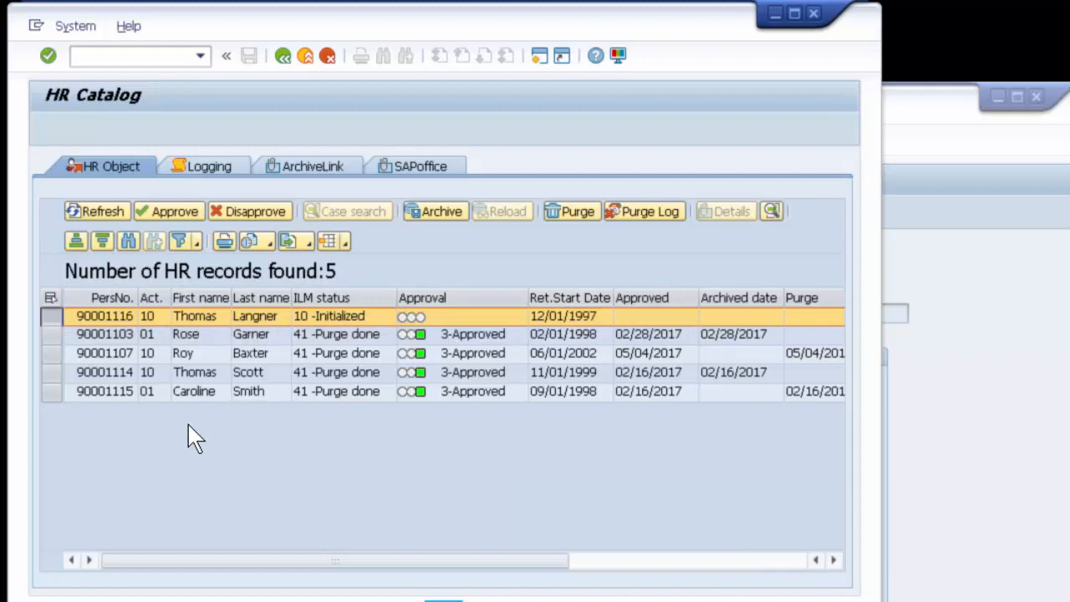
pyautogui.click(458, 212)
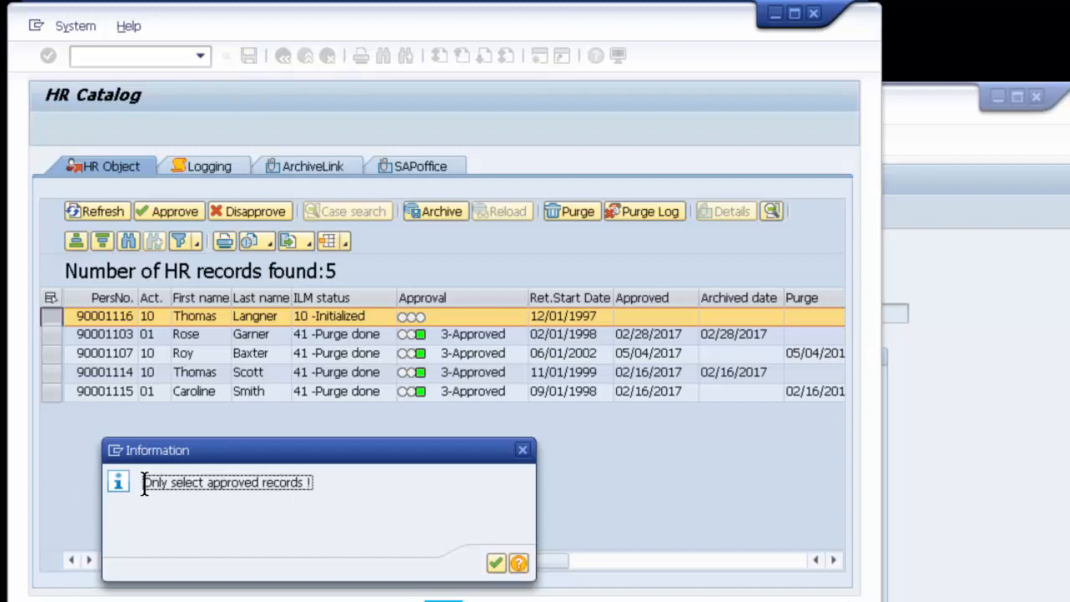
pyautogui.moveTo(144, 485); pyautogui.dragTo(318, 485)
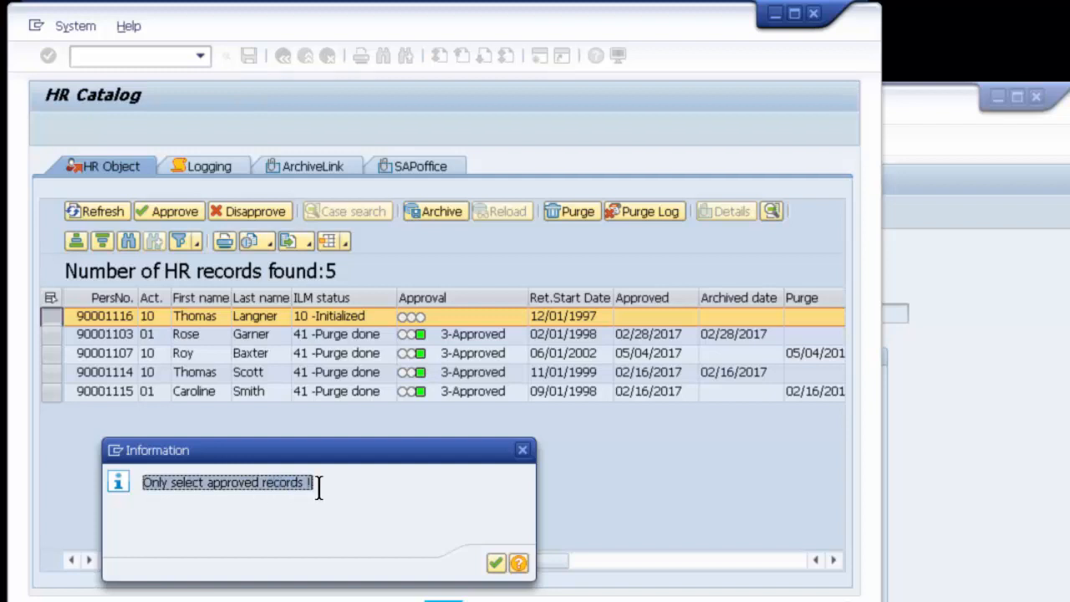
pyautogui.click(495, 563)
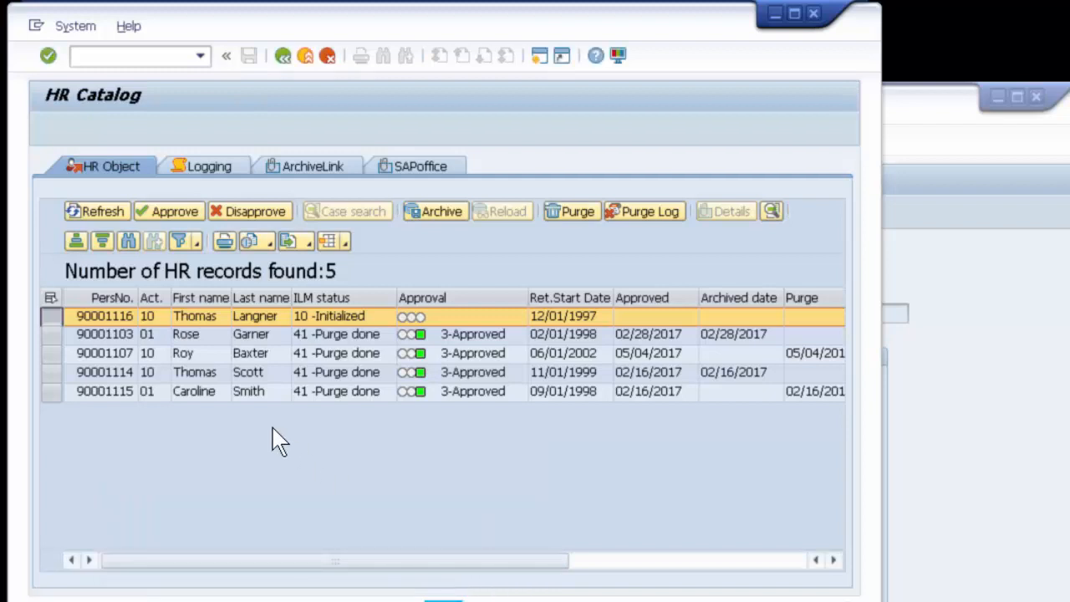
# Step: Disapprove the initialized employee record and try to archive it in that state
pyautogui.click(268, 212)
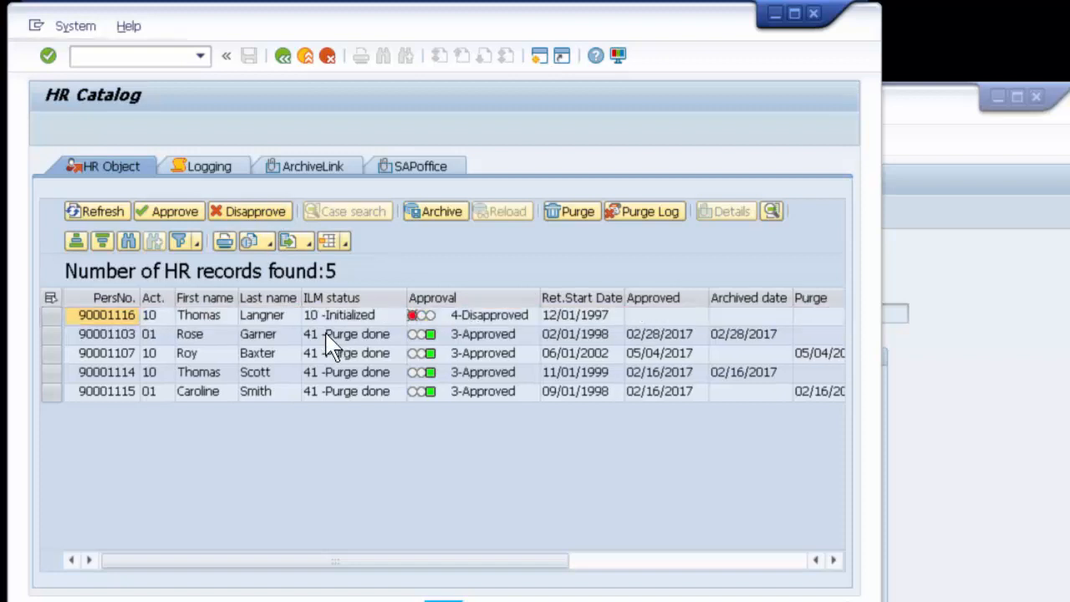
pyautogui.click(52, 312)
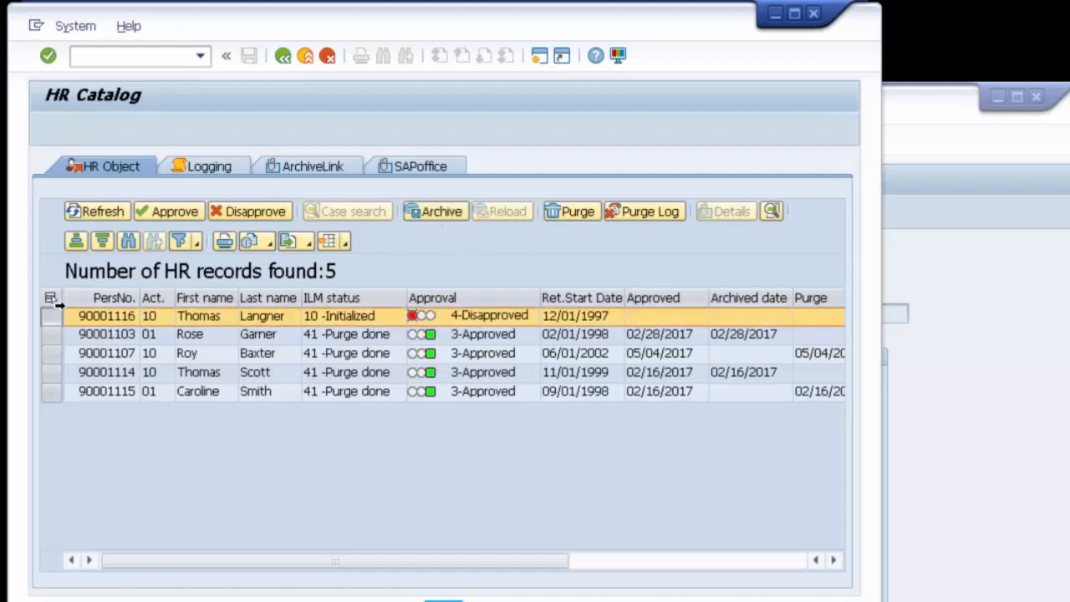
pyautogui.click(428, 211)
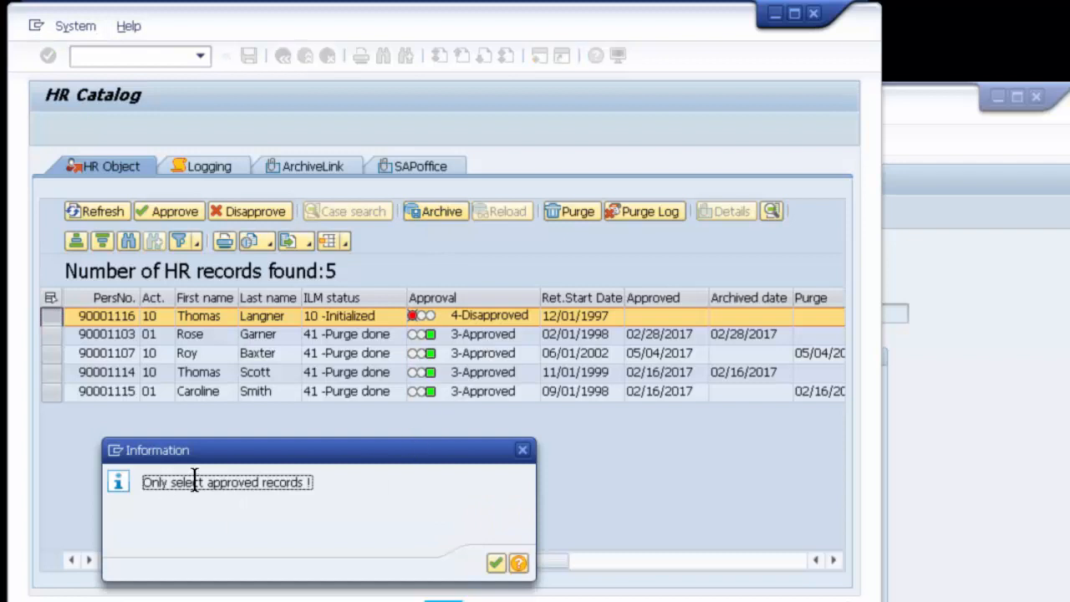
pyautogui.click(497, 563)
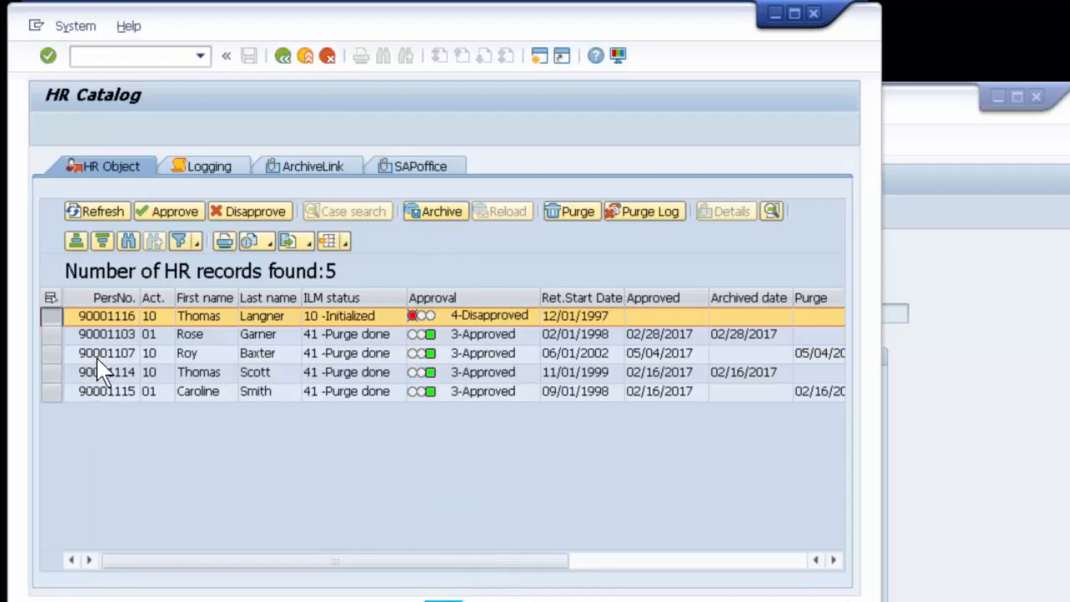
# Step: Approve the initialized employee record for archiving and review its log entries in the HR catalog
pyautogui.click(169, 211)
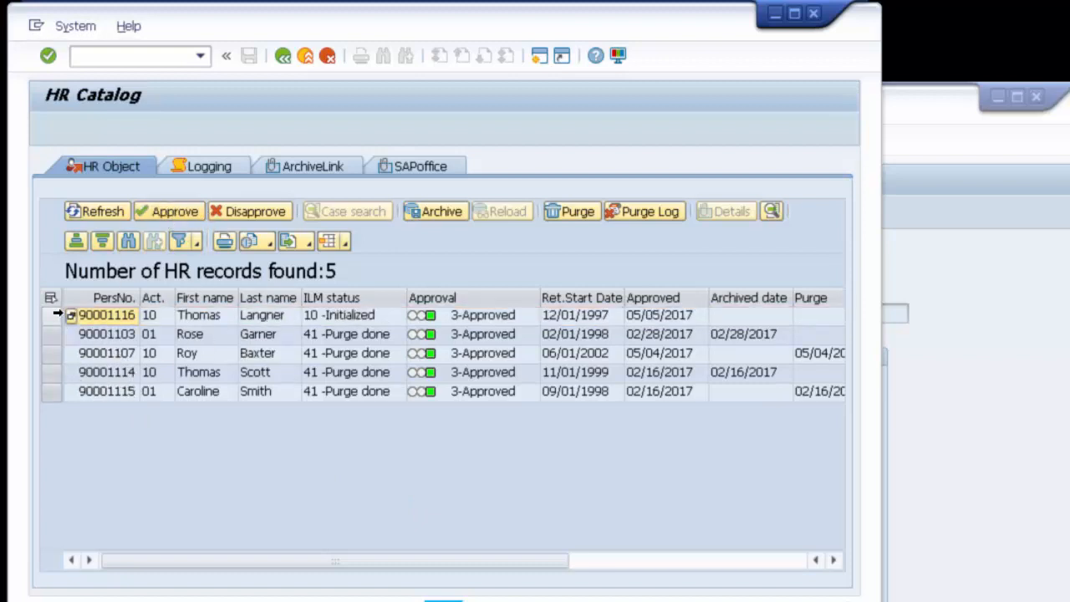
pyautogui.click(57, 315)
pyautogui.click(208, 170)
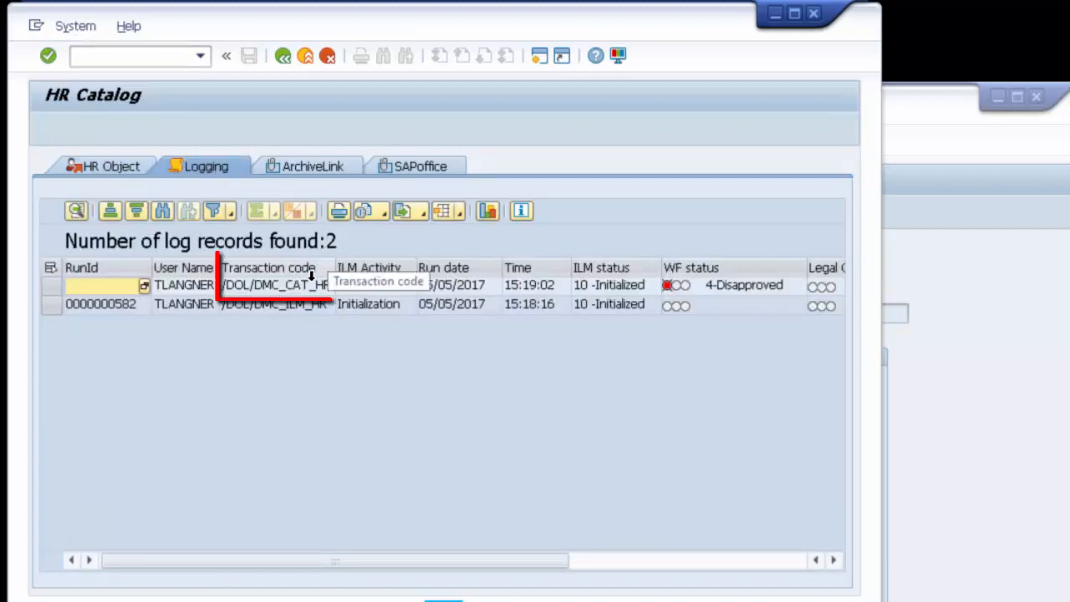
pyautogui.click(114, 167)
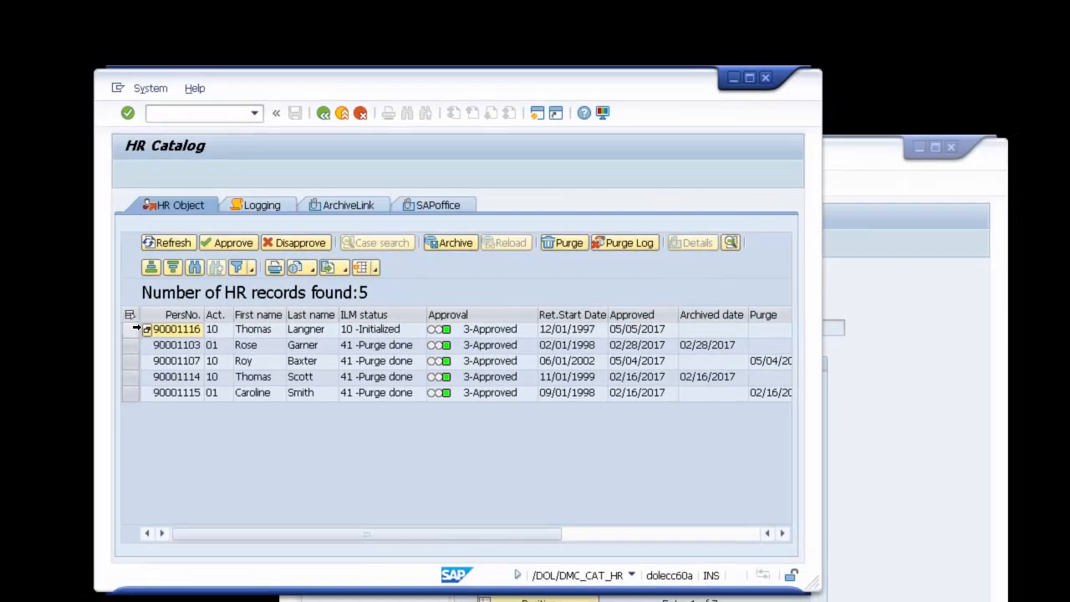
# Step: Archive the approved employee record with ILM status 10 - Initialized and acknowledge the result
pyautogui.click(137, 328)
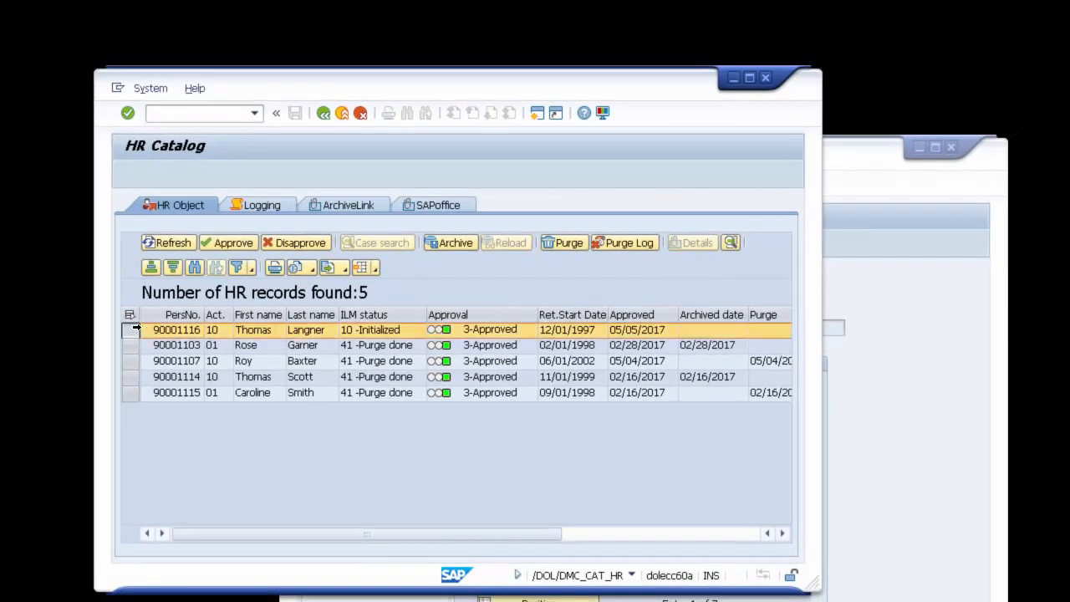
pyautogui.click(455, 243)
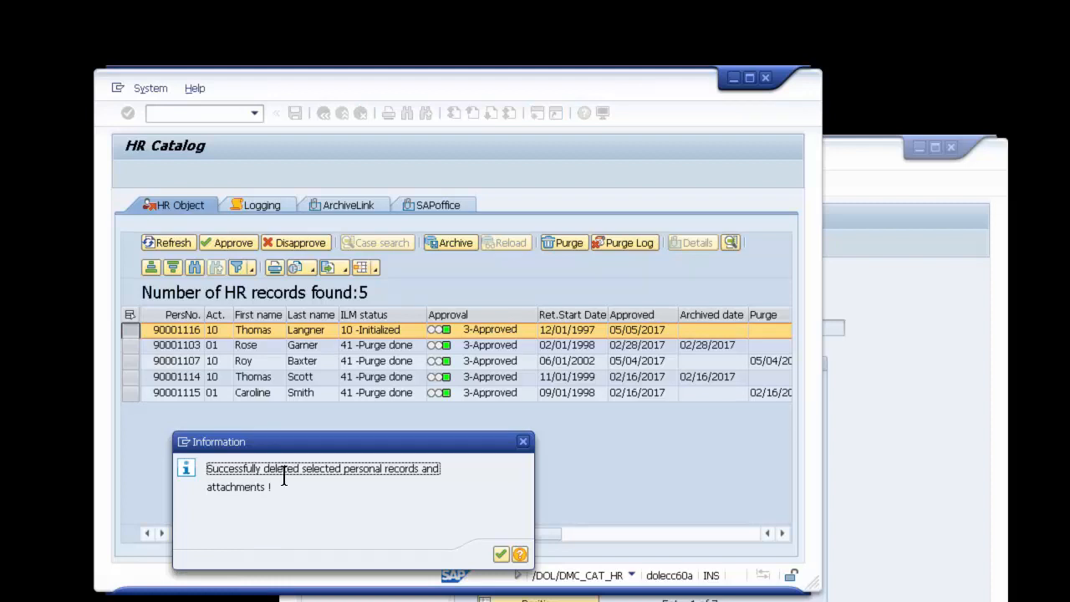
pyautogui.click(501, 555)
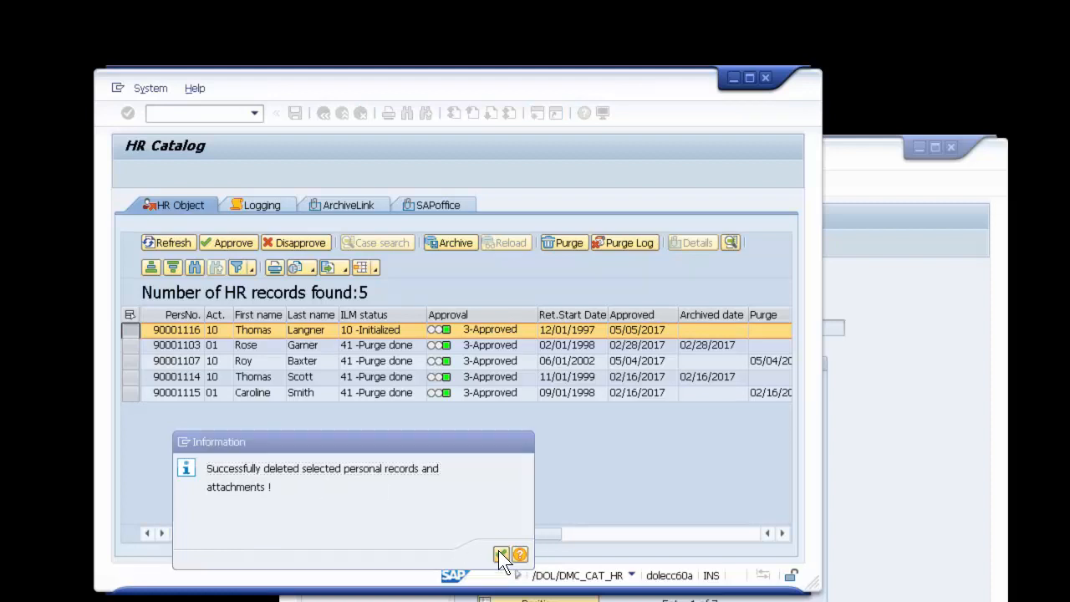
# Step: Display the record's log entries in the HR catalog and sort them by time in ascending order
pyautogui.click(253, 206)
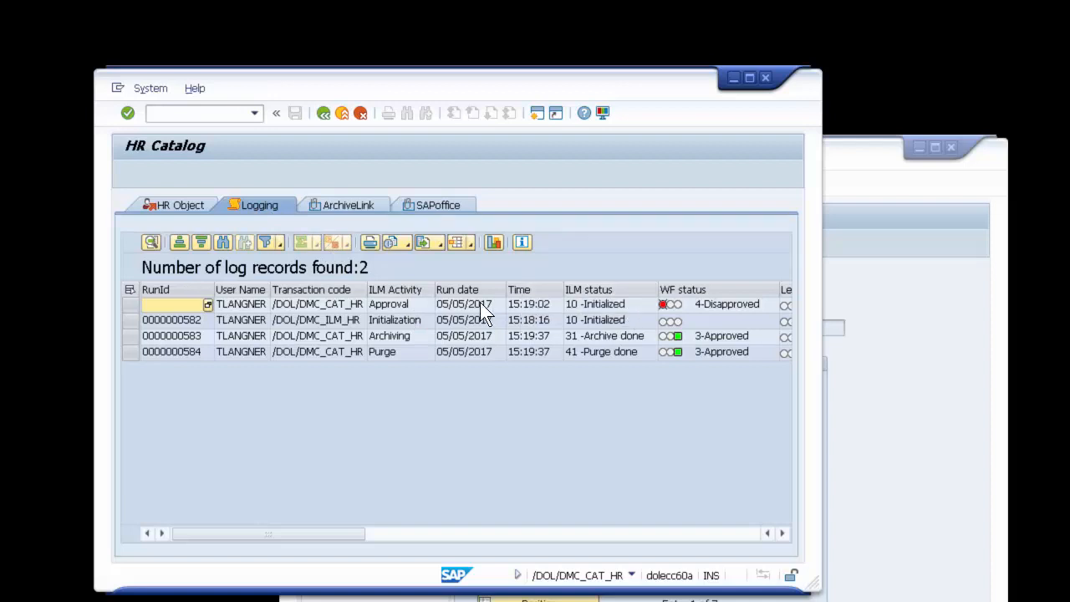
pyautogui.click(555, 292)
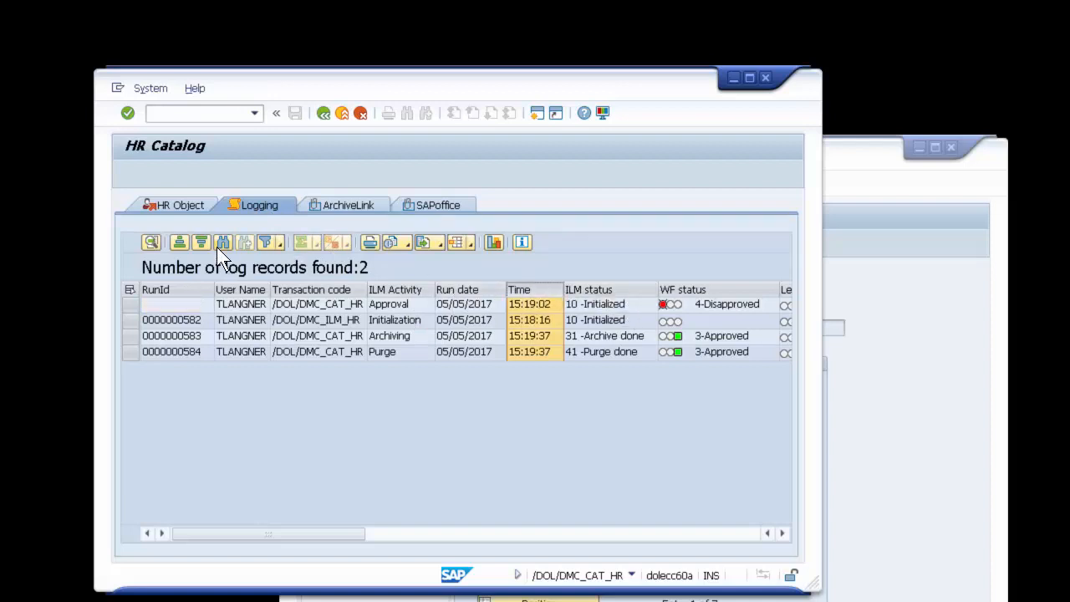
pyautogui.click(180, 242)
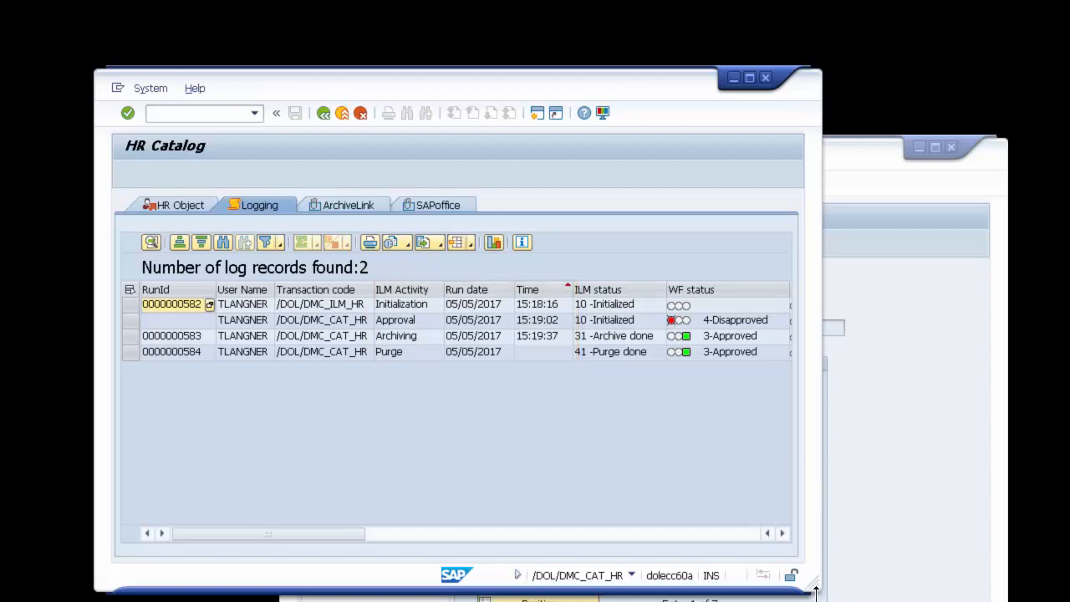
# Step: Show the details of the Archiving log entry and widen the cell contents to read its archive key
pyautogui.click(131, 336)
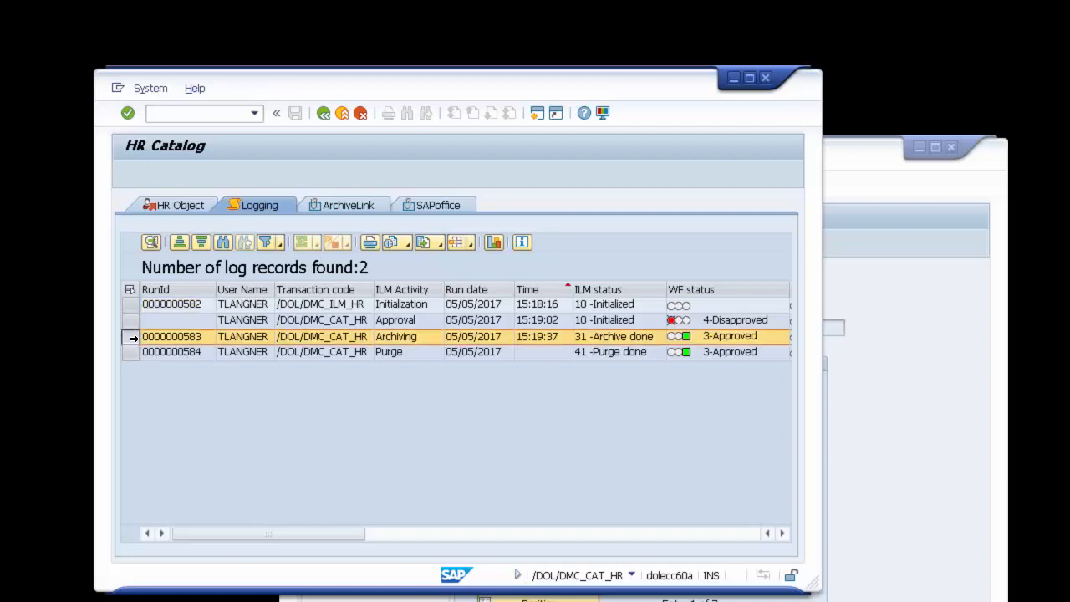
pyautogui.click(155, 242)
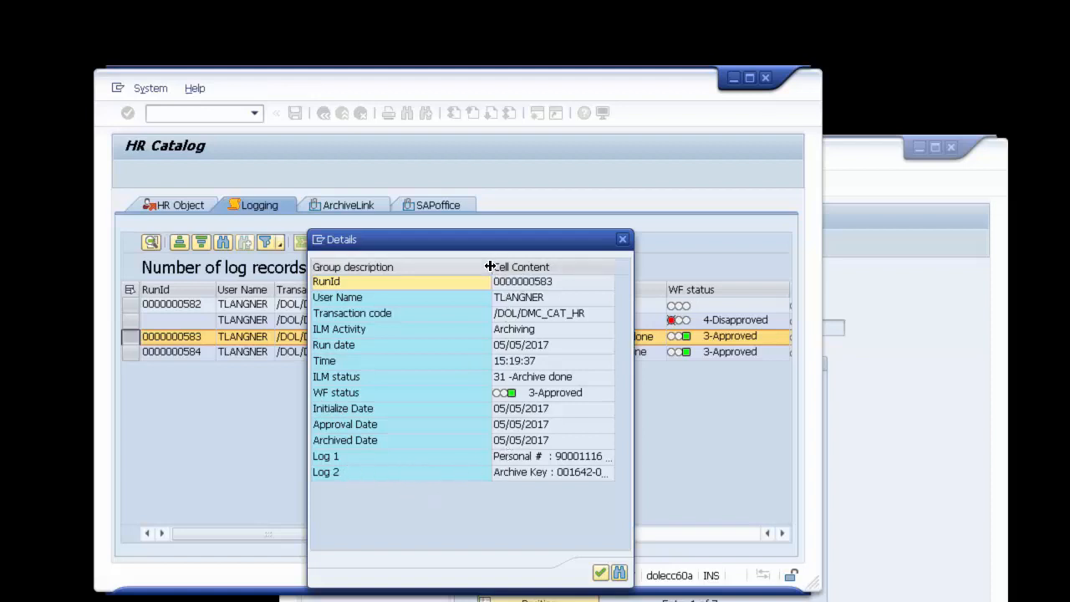
pyautogui.moveTo(490, 267); pyautogui.dragTo(418, 267)
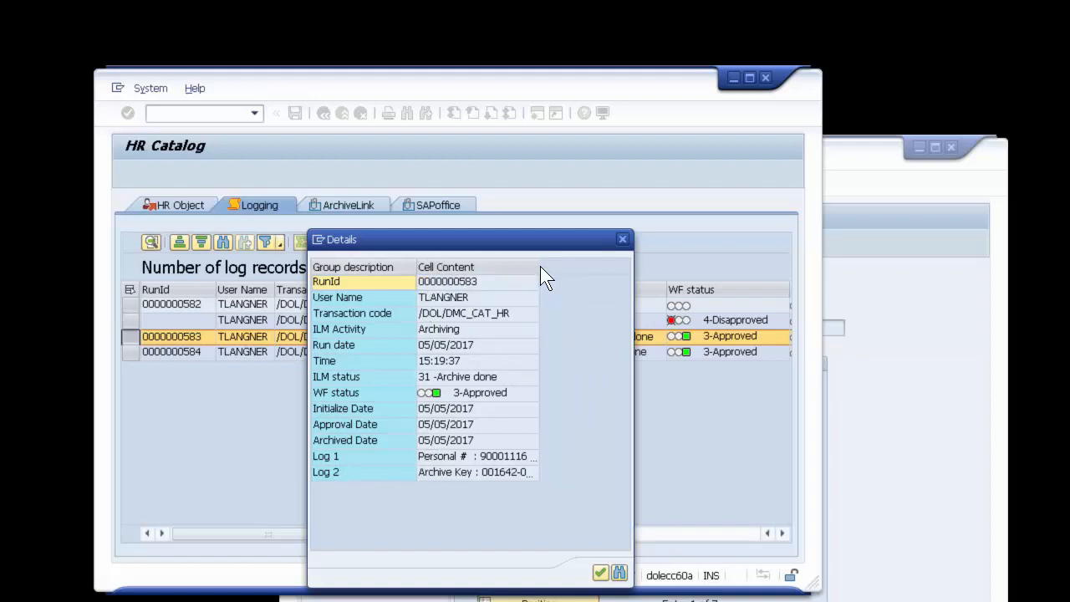
pyautogui.moveTo(540, 266); pyautogui.dragTo(622, 267)
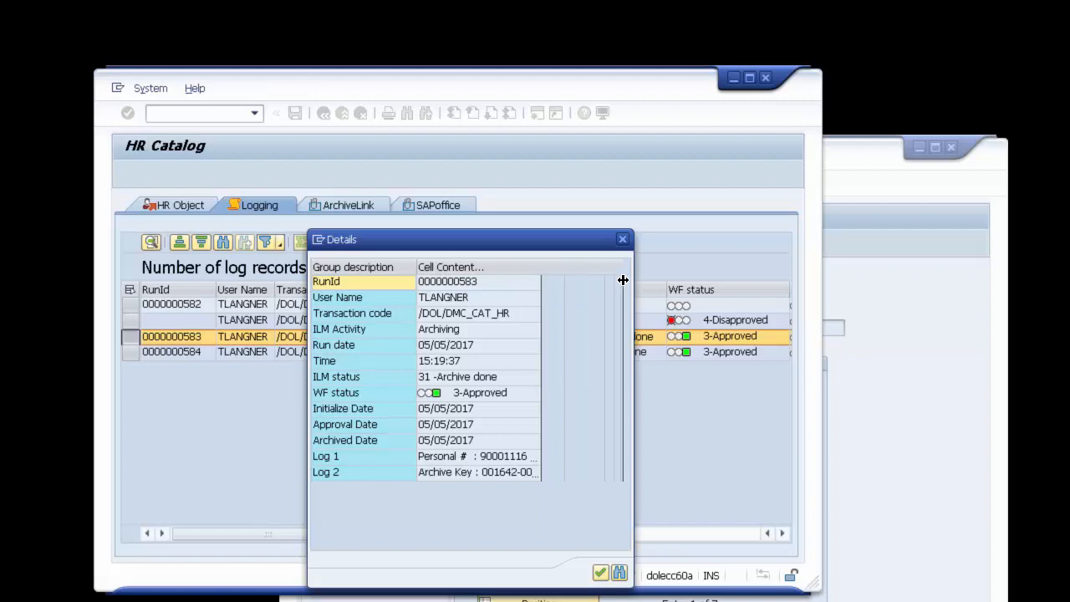
pyautogui.click(453, 475)
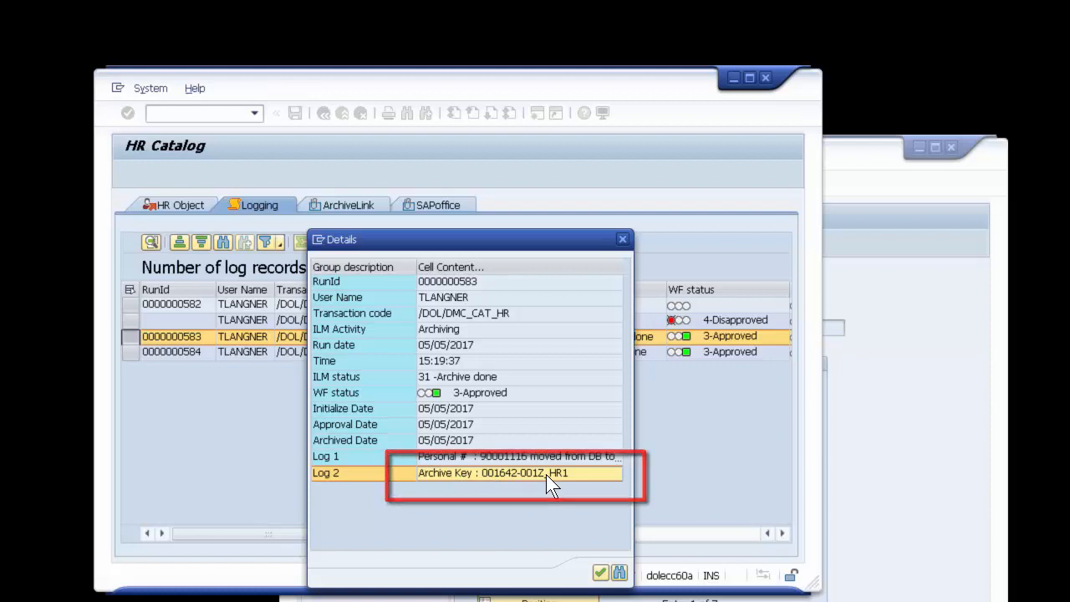
# Step: Arrange the log details beside the second session window and start transaction /NAS_AFB in that session
pyautogui.click(881, 539)
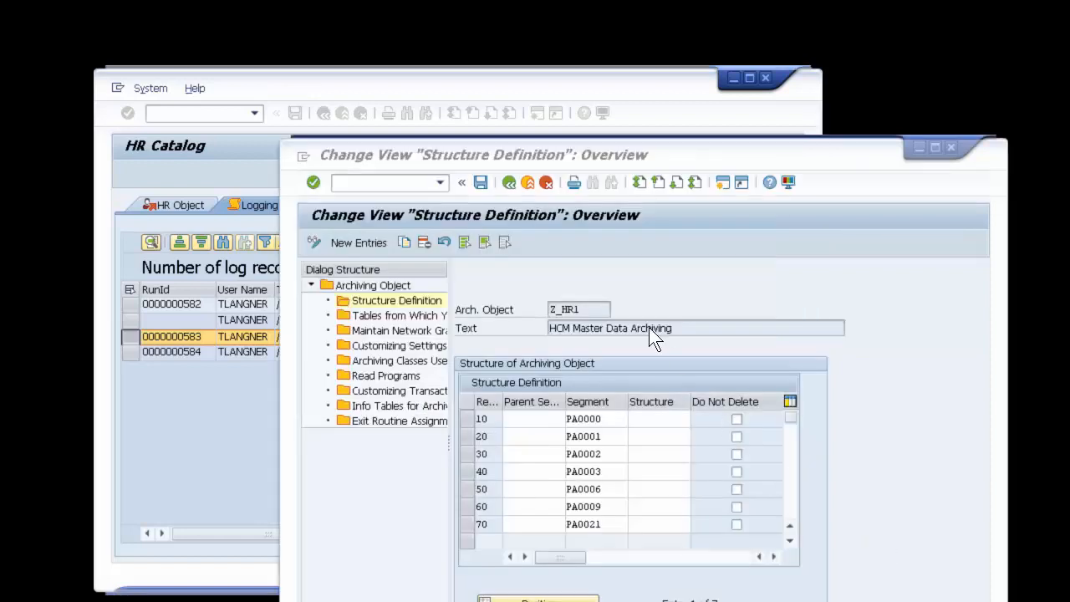
pyautogui.click(397, 178)
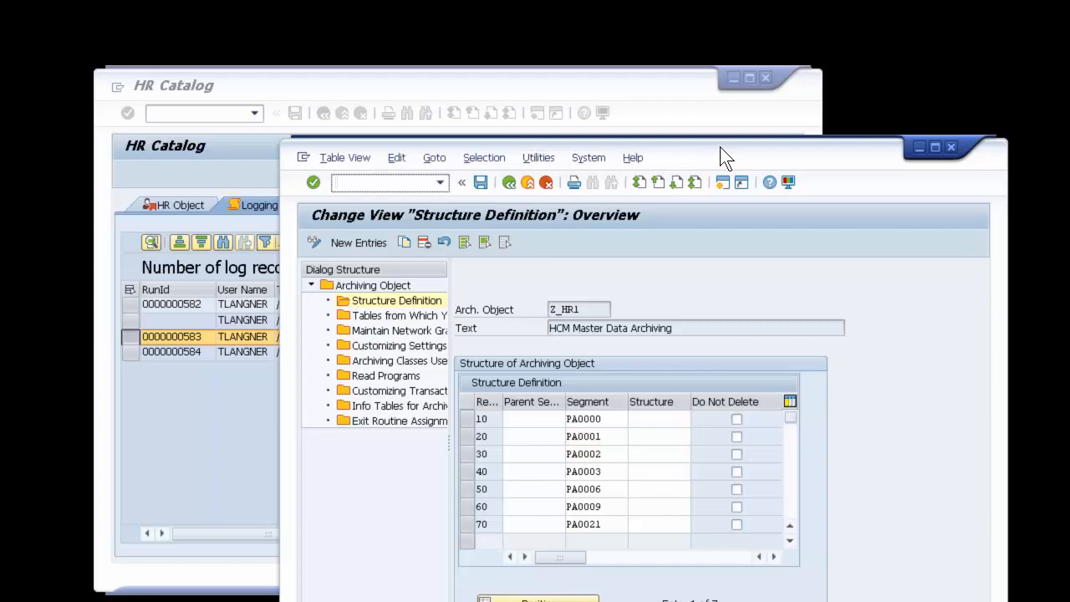
pyautogui.moveTo(720, 146); pyautogui.dragTo(839, 161)
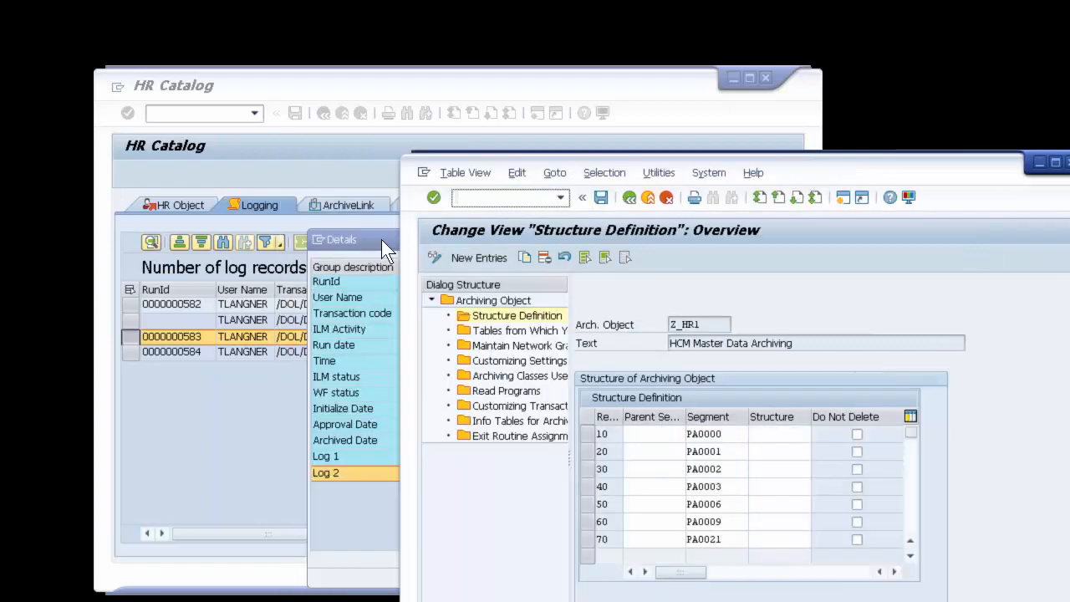
pyautogui.moveTo(381, 239); pyautogui.dragTo(185, 217)
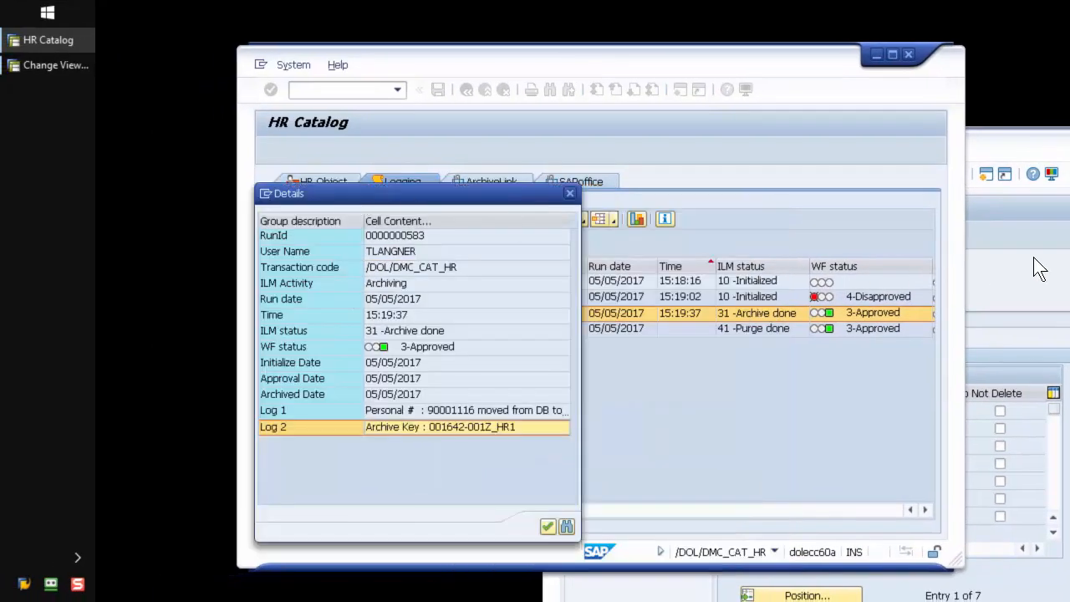
pyautogui.click(1039, 267)
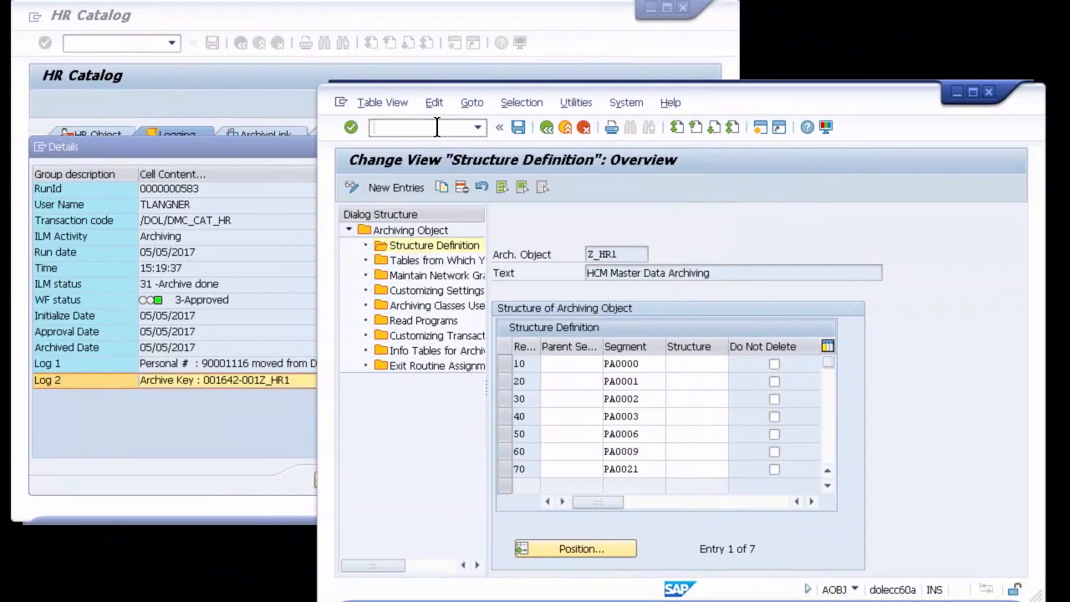
pyautogui.click(437, 127)
pyautogui.write('/NAS_AFB')
pyautogui.press('Return')
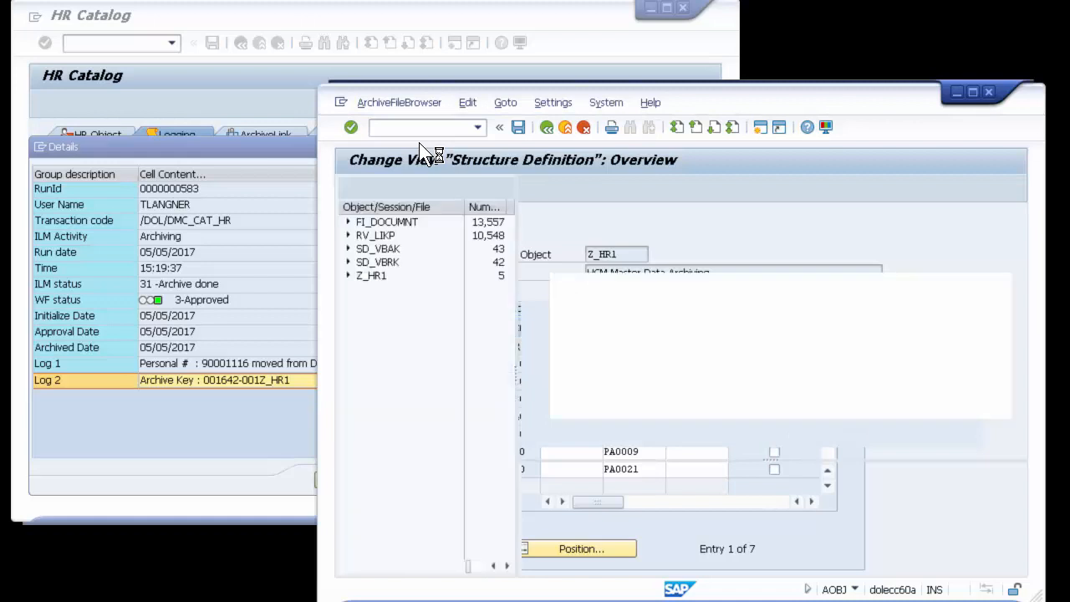
# Step: Expand archive object Z_HR1, reveal the user, date and time columns and select session 001642
pyautogui.click(348, 275)
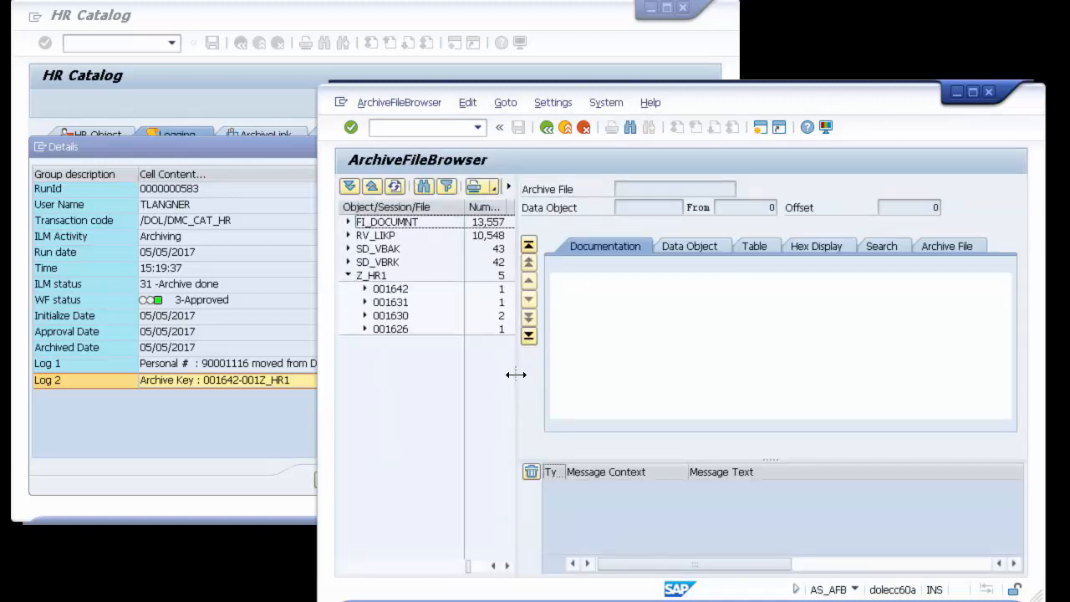
pyautogui.moveTo(512, 371); pyautogui.dragTo(817, 369)
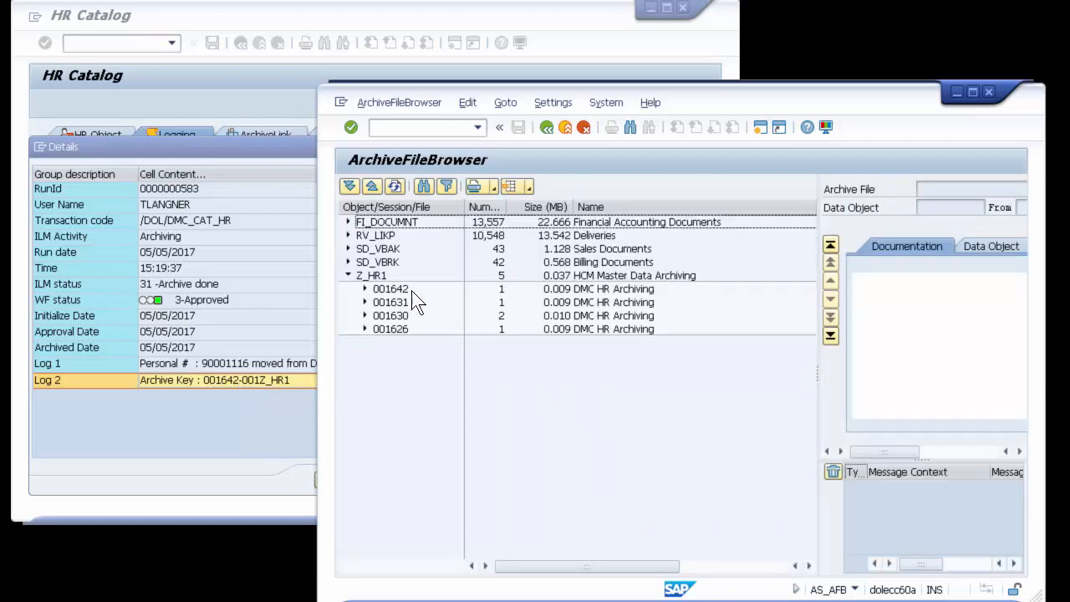
pyautogui.moveTo(819, 371); pyautogui.dragTo(948, 360)
pyautogui.moveTo(845, 205); pyautogui.dragTo(724, 209)
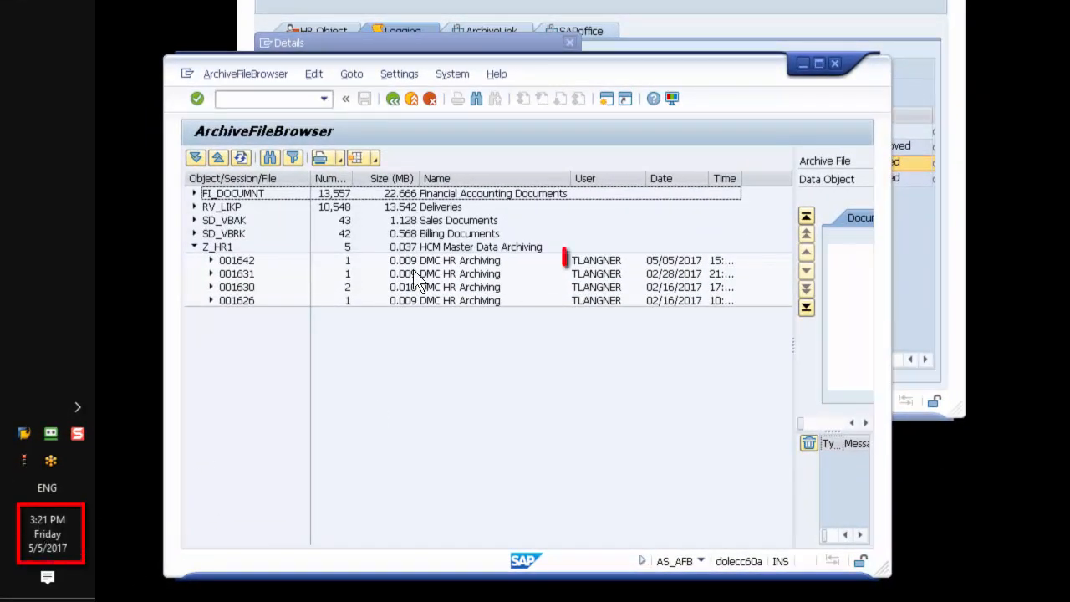
pyautogui.click(239, 261)
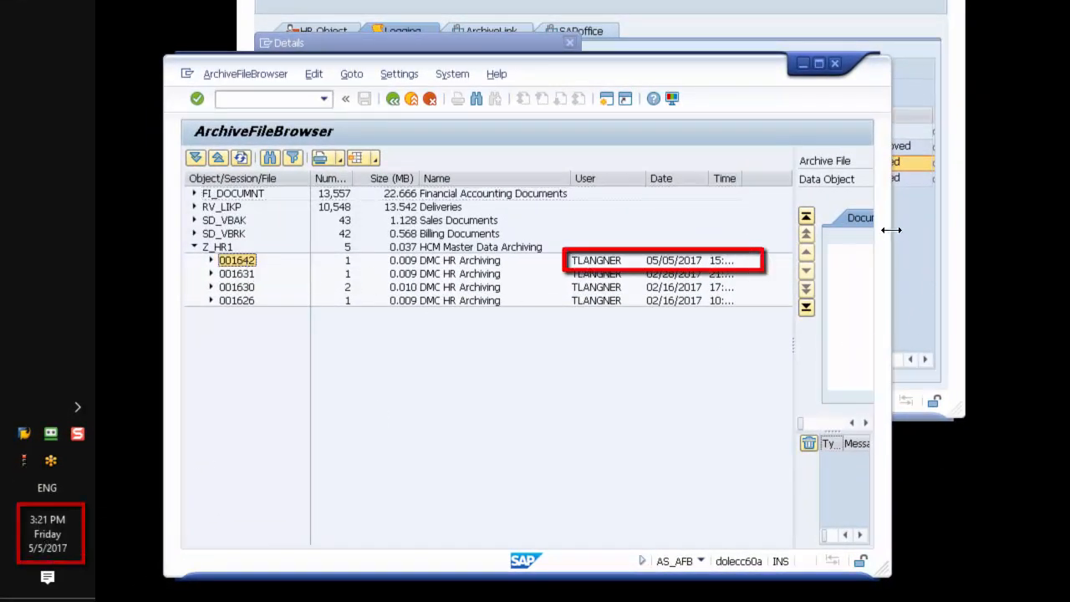
pyautogui.moveTo(891, 230); pyautogui.dragTo(1069, 234)
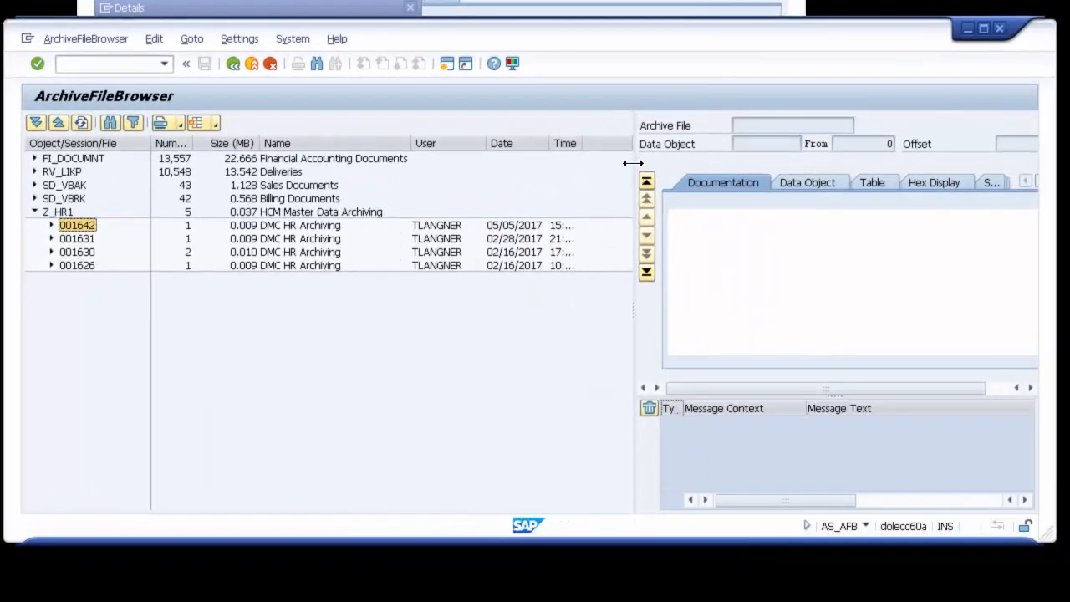
pyautogui.moveTo(634, 162); pyautogui.dragTo(396, 189)
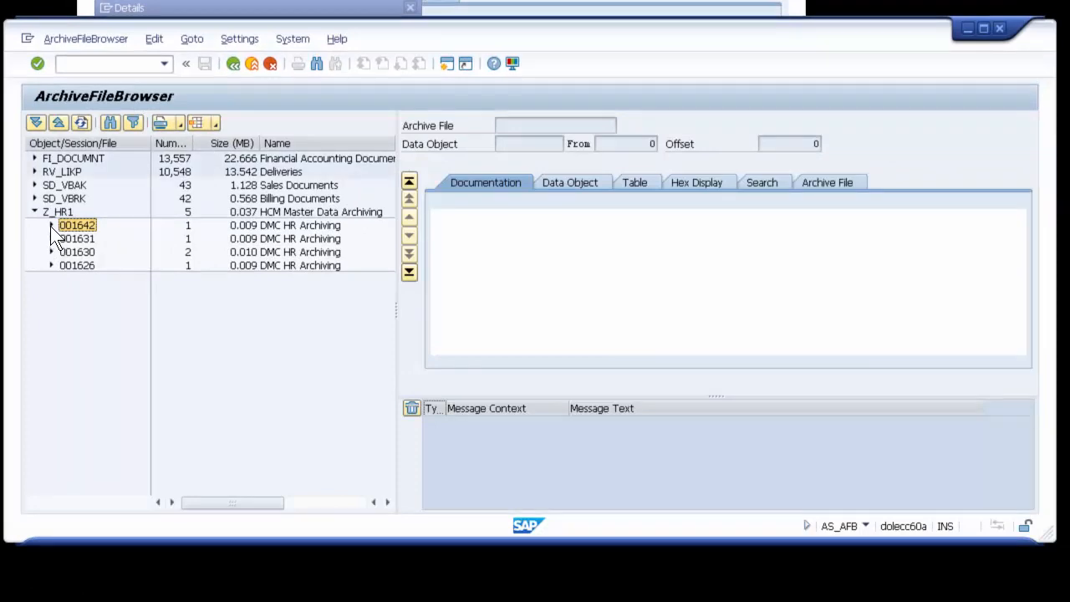
# Step: Load archive file 001642-001Z_HR1 from session 001642 and enlarge the area listing its archived tables
pyautogui.click(52, 225)
pyautogui.click(87, 240)
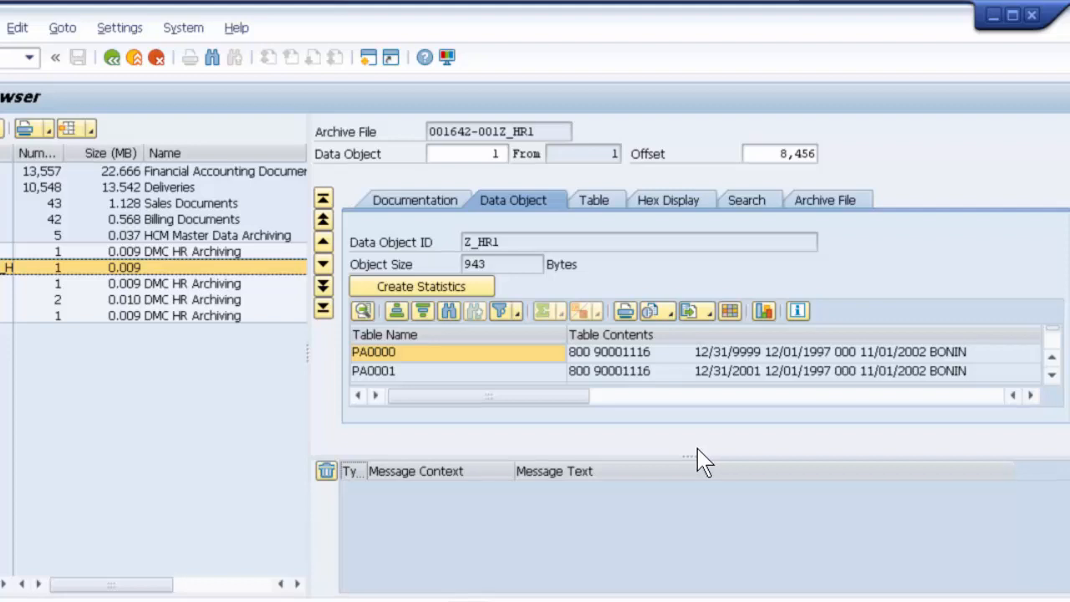
pyautogui.moveTo(697, 456); pyautogui.dragTo(688, 574)
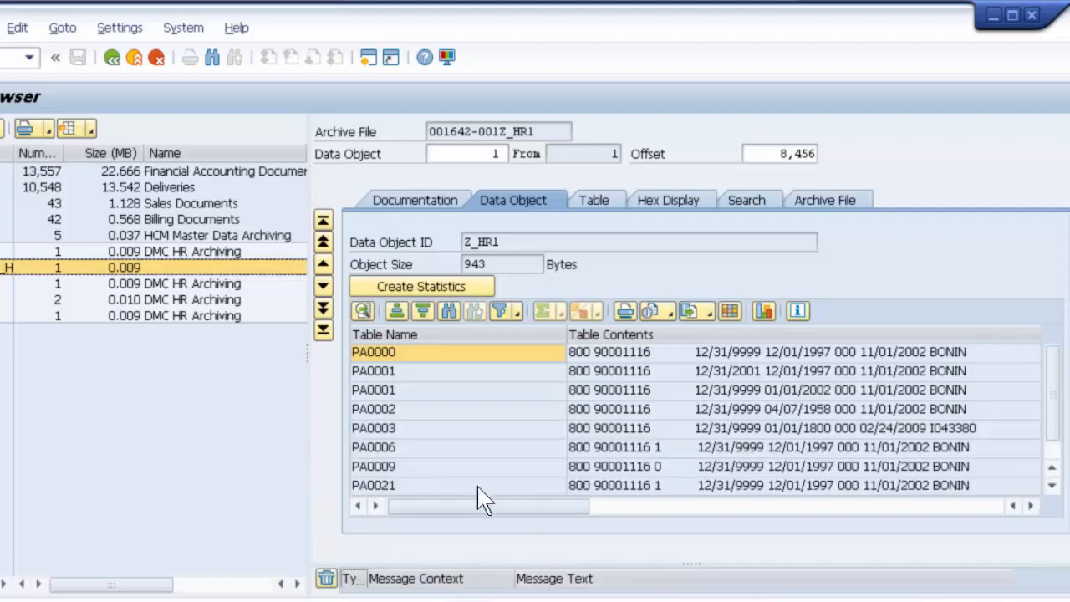
# Step: Display the archived PA0002 table entry of the data object and show the details of its record
pyautogui.click(403, 389)
pyautogui.click(401, 410)
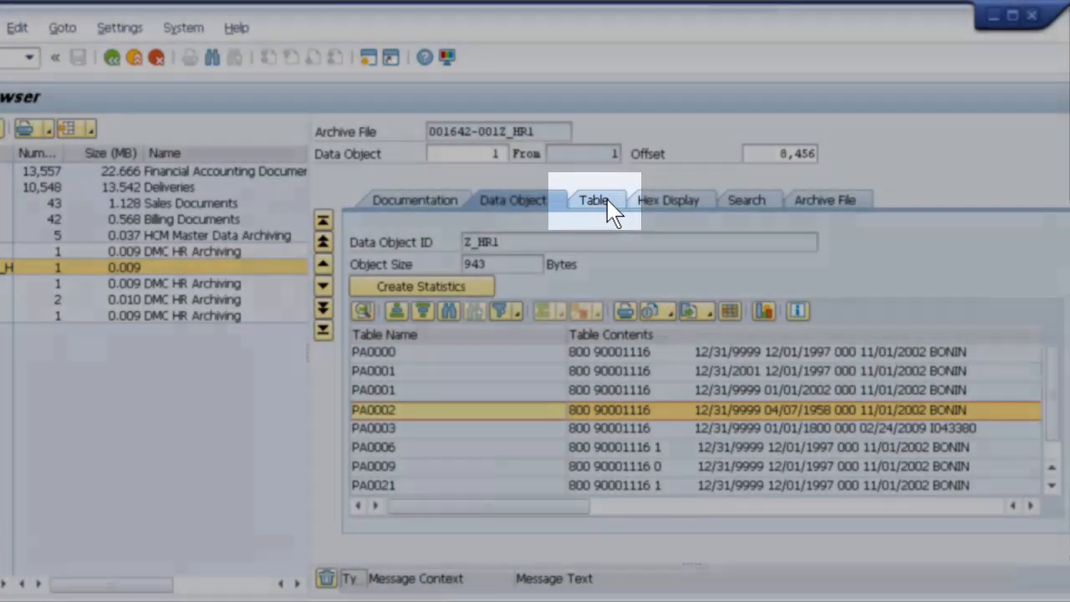
pyautogui.click(608, 209)
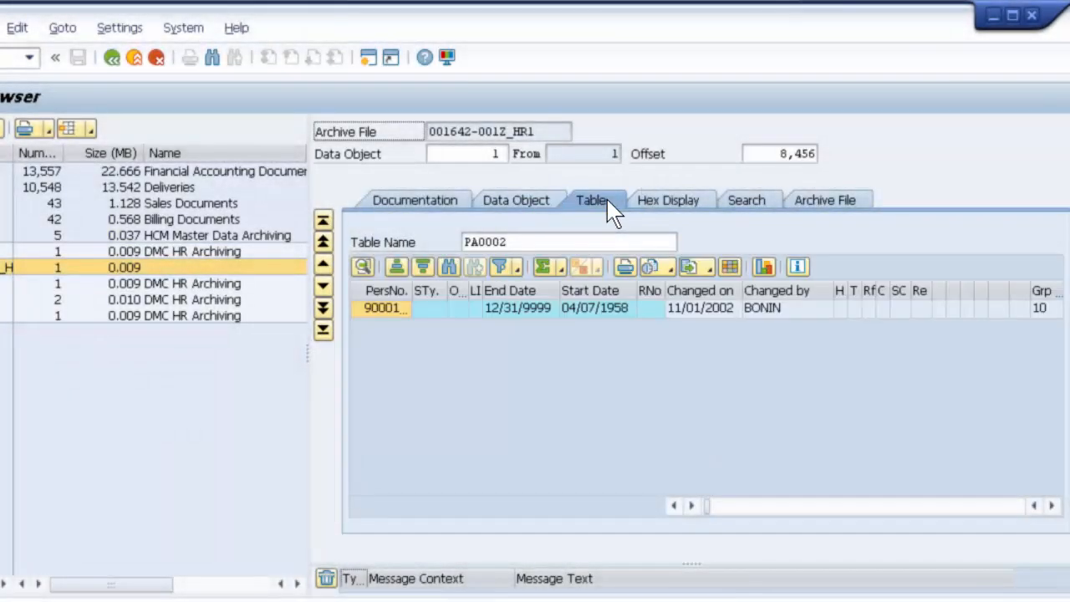
pyautogui.click(374, 307)
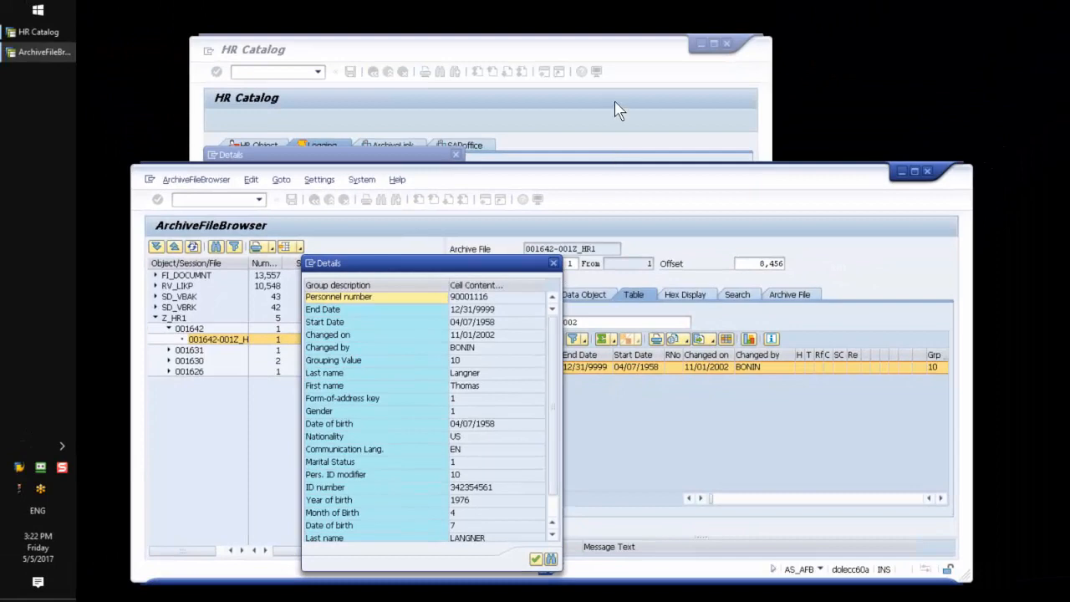
# Step: Close the log details in the HR Catalog session, move its window aside and start transaction /nSE16n there
pyautogui.click(615, 104)
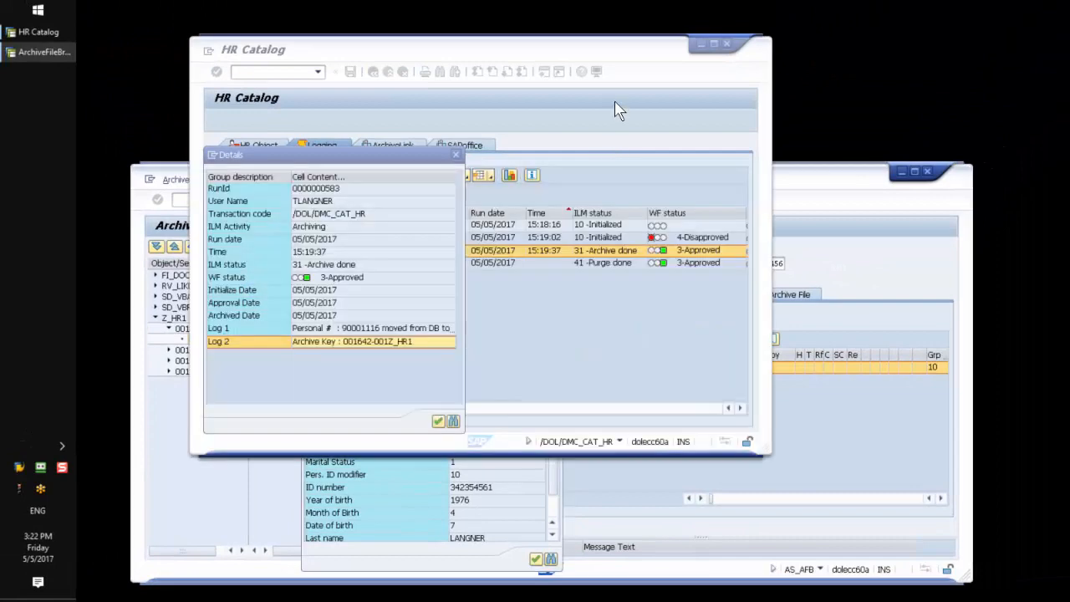
pyautogui.click(457, 156)
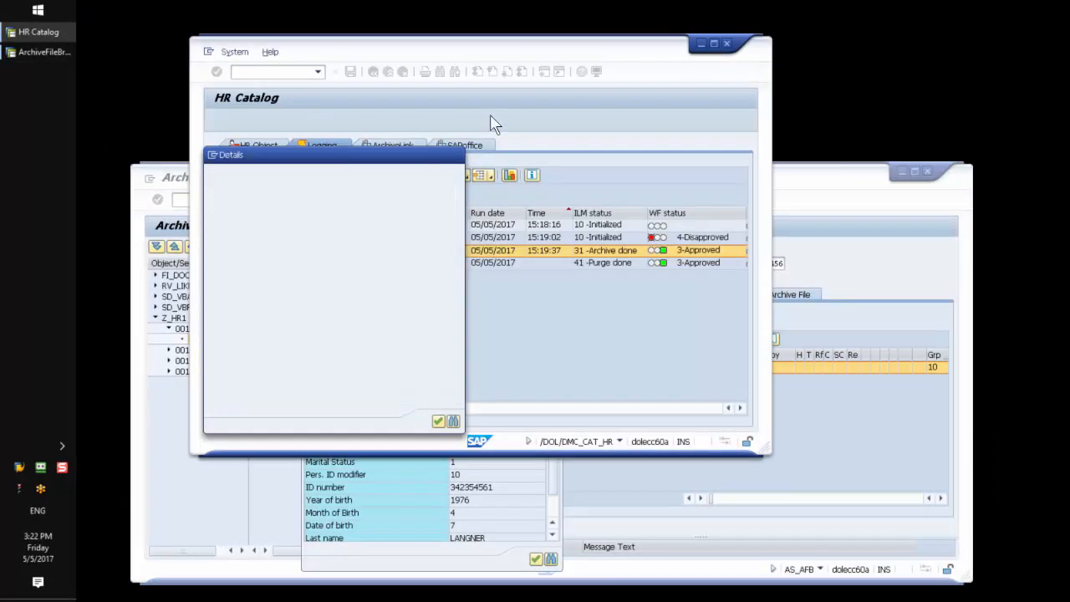
pyautogui.moveTo(556, 50); pyautogui.dragTo(872, 18)
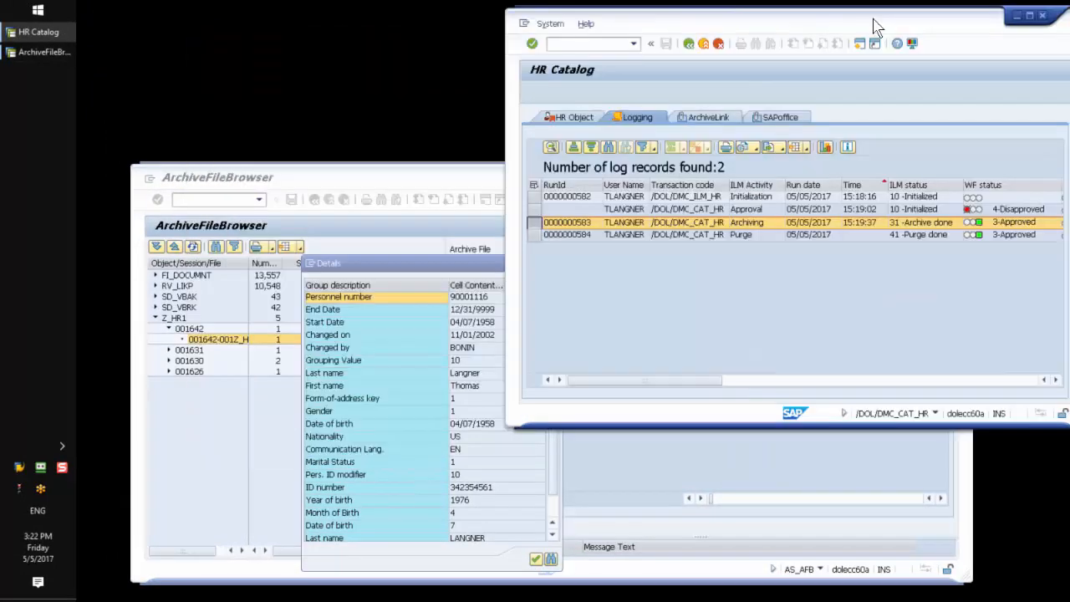
pyautogui.click(633, 45)
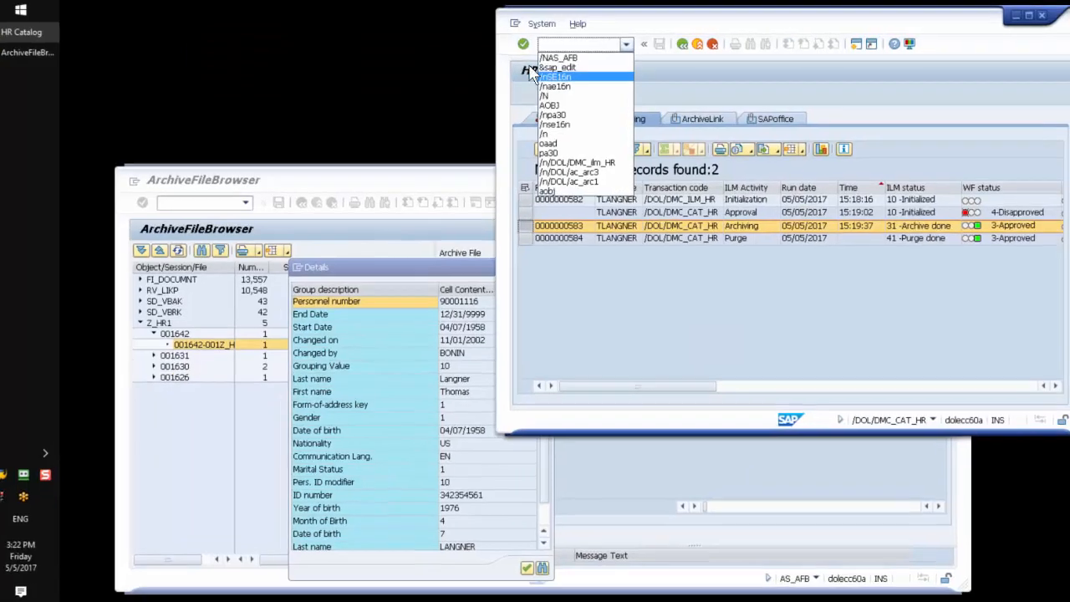
pyautogui.click(564, 75)
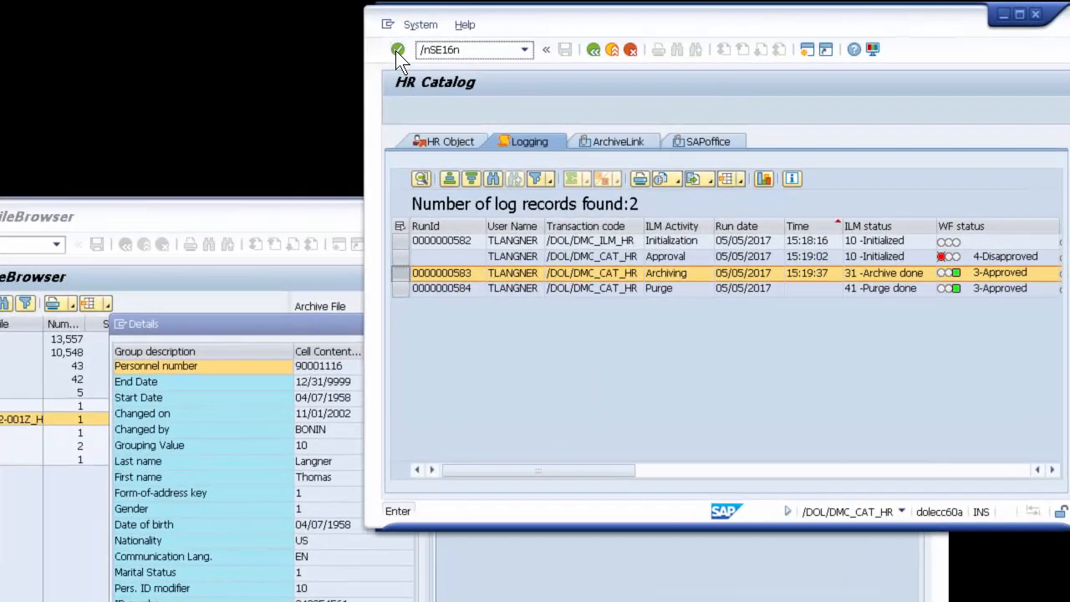
pyautogui.click(397, 50)
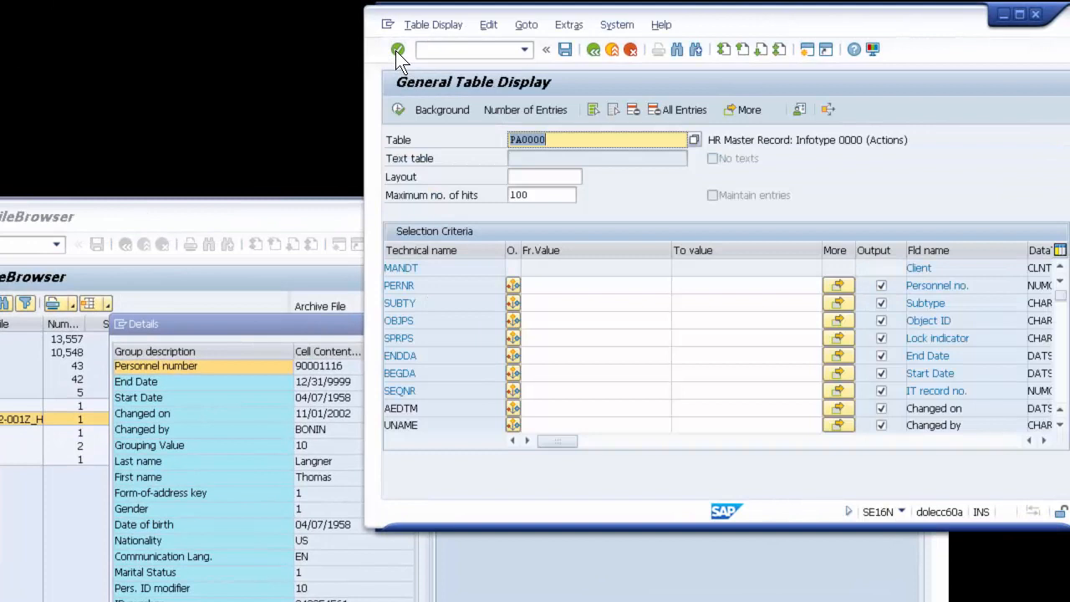
# Step: Set the table for the general table display to PA0002
pyautogui.click(581, 138)
pyautogui.press('BackSpace')
pyautogui.write('2')
pyautogui.press('Return')
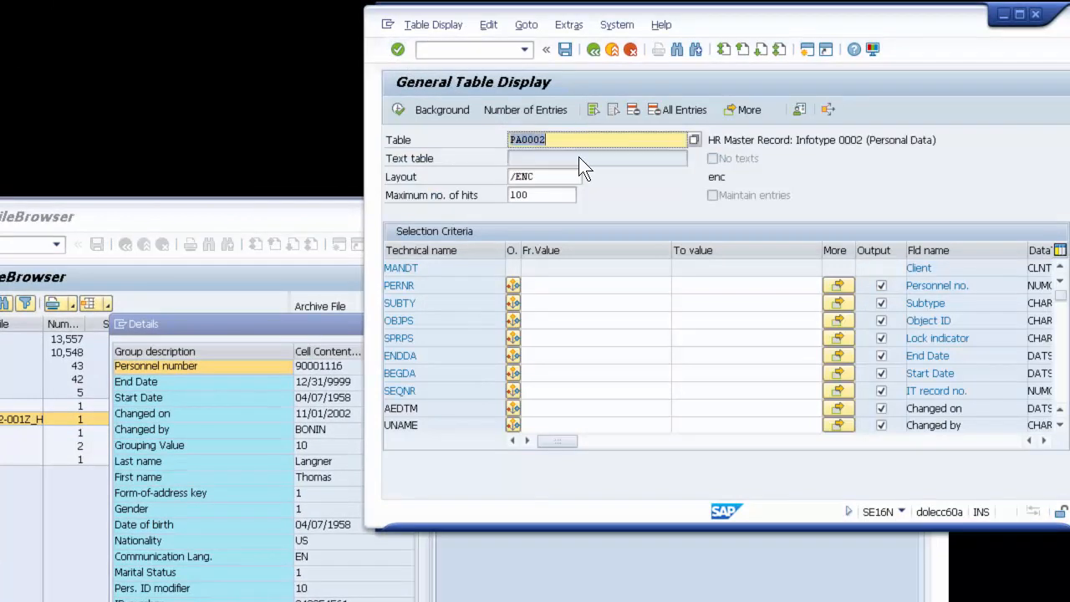
# Step: Search table PA0002 for entries with the archived employee's personnel number as the PERNR value
pyautogui.click(547, 285)
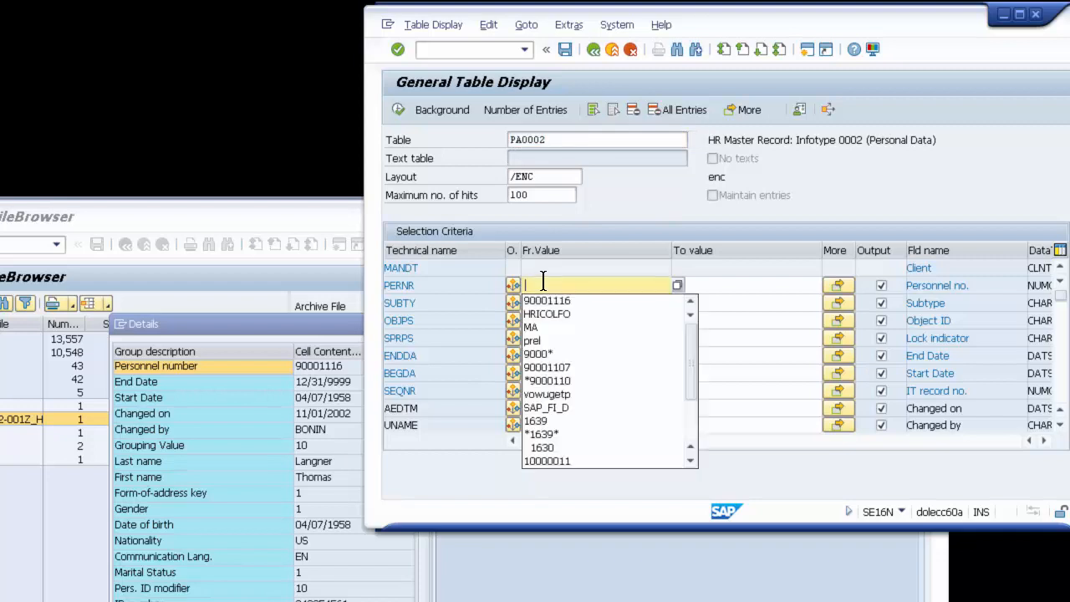
pyautogui.click(556, 300)
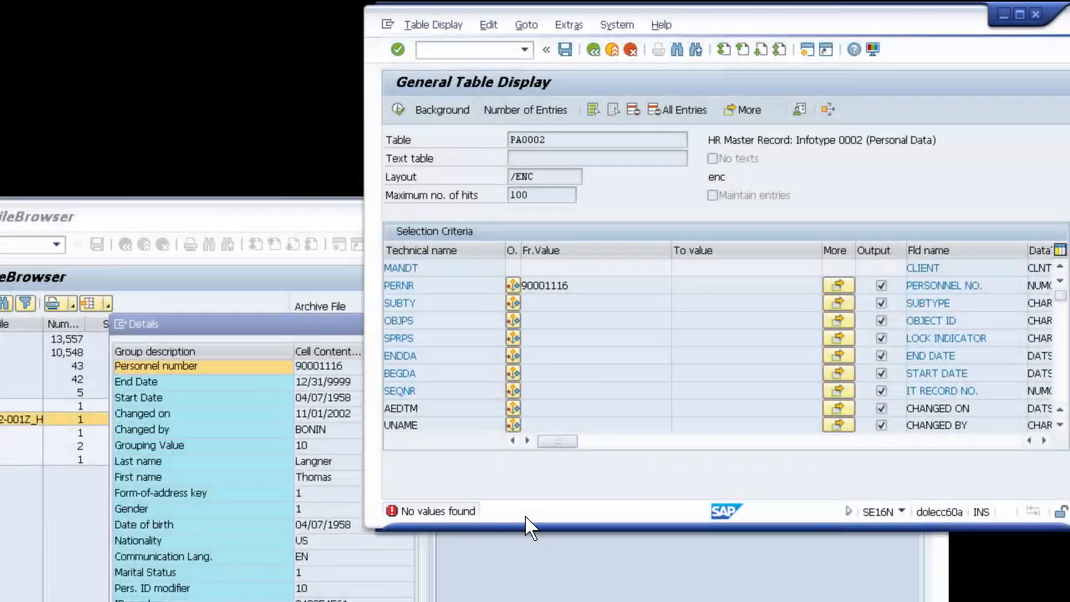
pyautogui.doubleClick(525, 516)
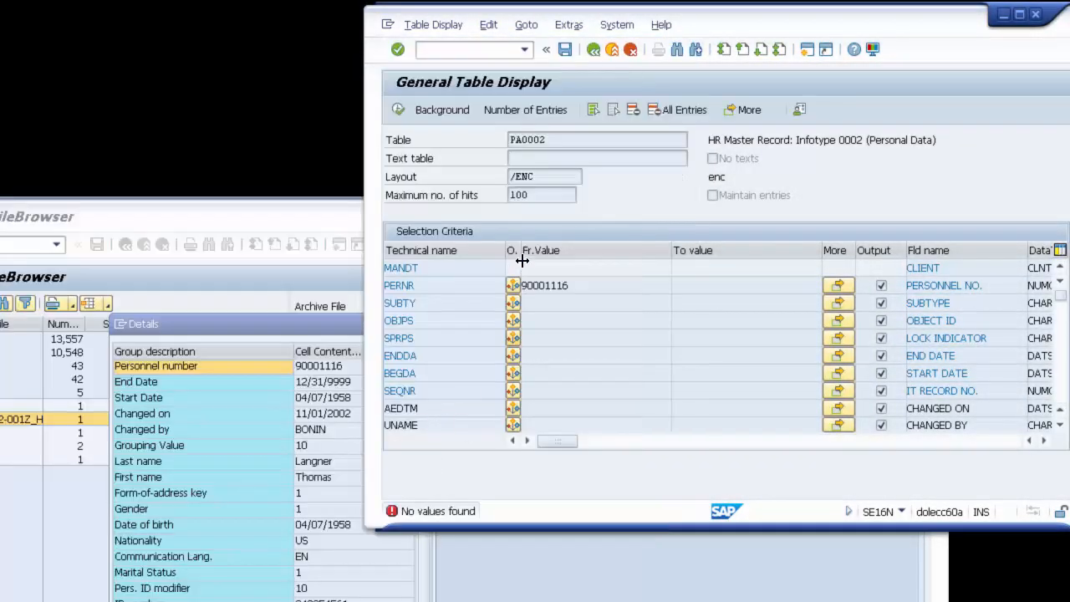
pyautogui.moveTo(594, 284); pyautogui.dragTo(488, 289)
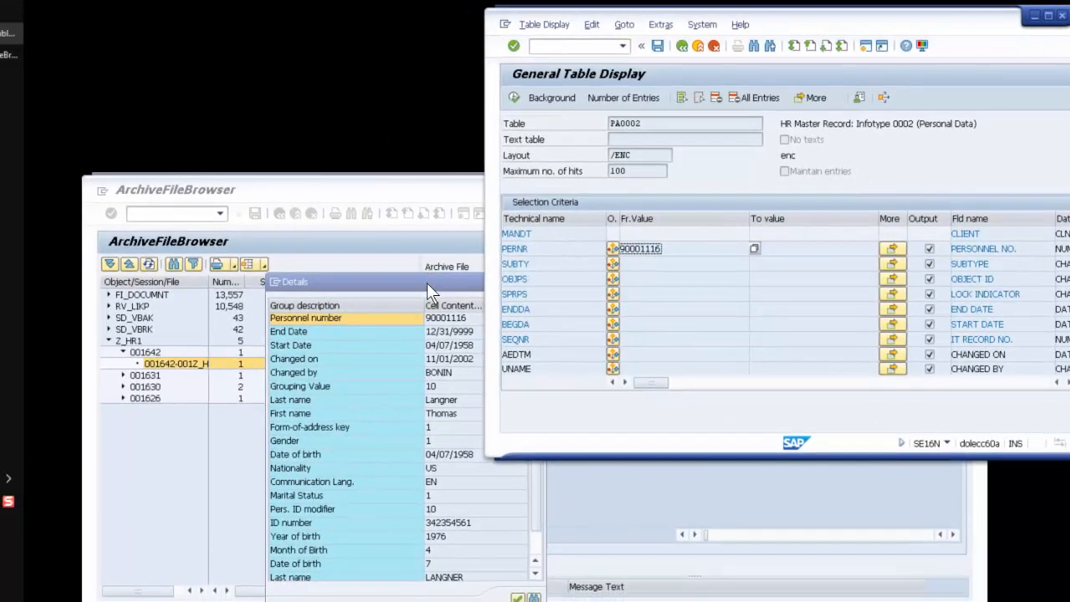
# Step: Close the record details in the ArchiveFileBrowser and start transaction /npa30 in the General Table Display session
pyautogui.click(427, 283)
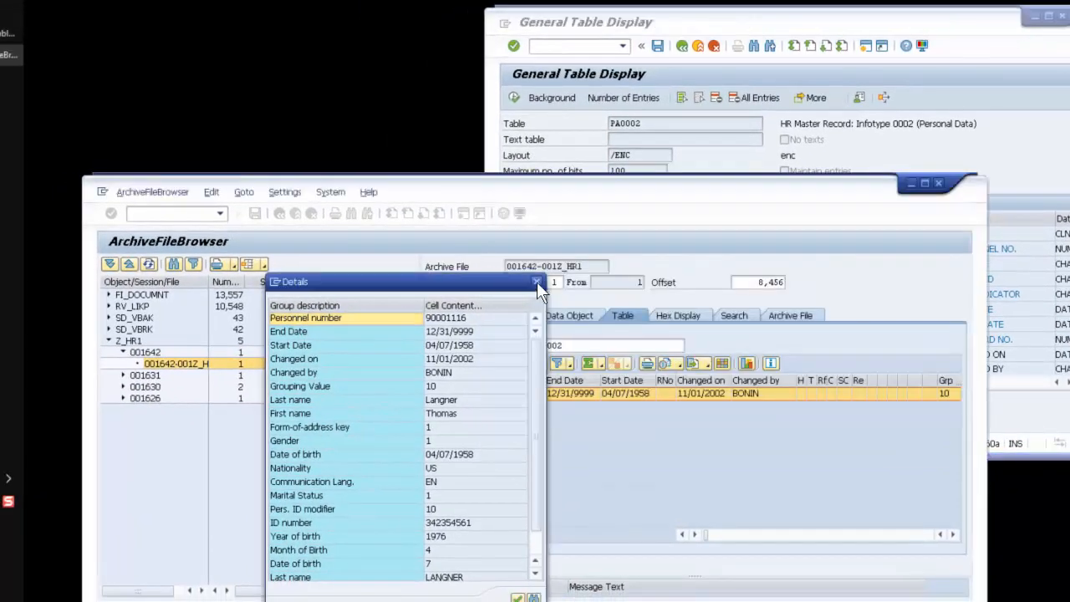
pyautogui.click(537, 282)
pyautogui.click(564, 62)
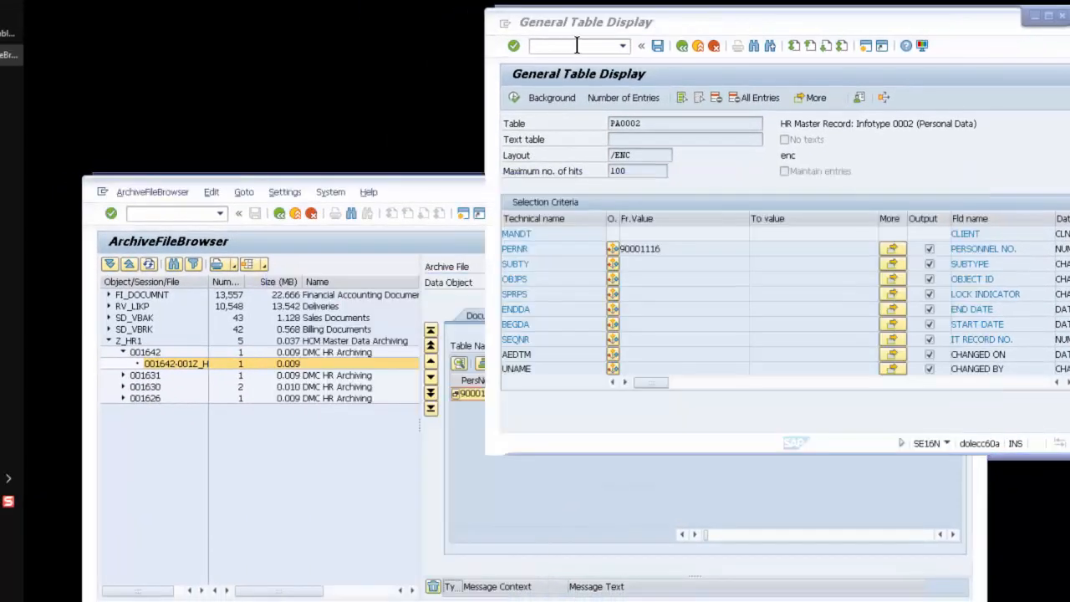
pyautogui.click(623, 46)
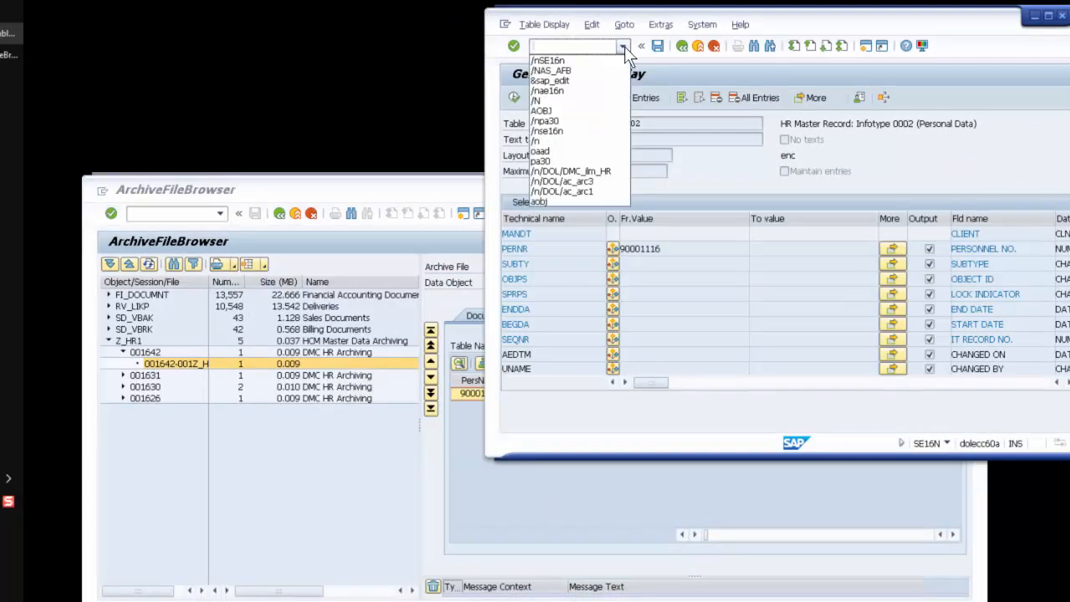
pyautogui.click(553, 121)
pyautogui.click(514, 45)
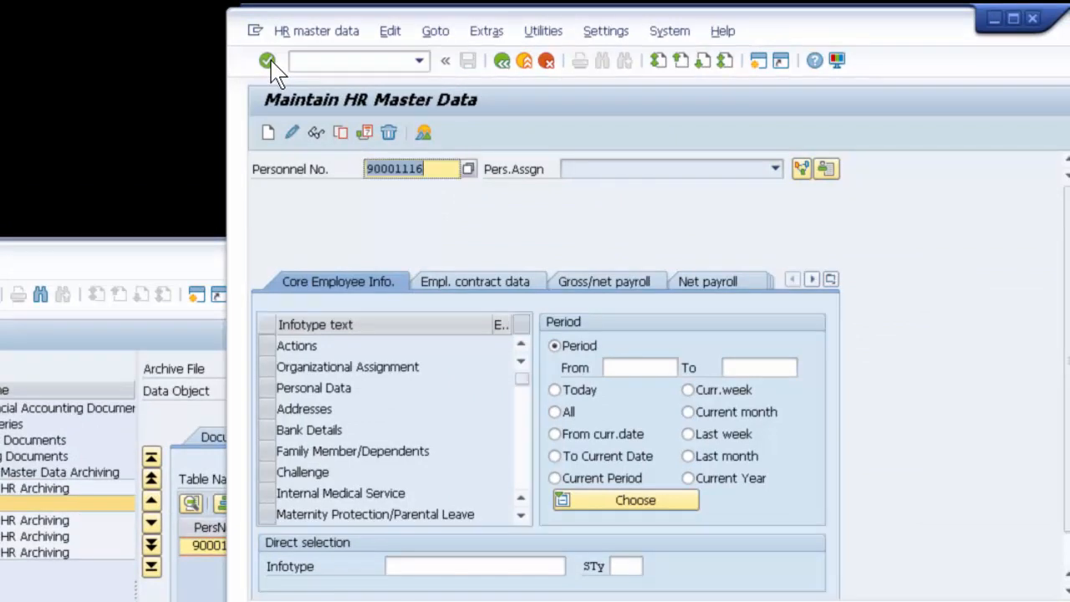
# Step: Check the employee's Actions, Organizational Assignment and Personal Data infotypes for existing records and compare them with the archived PA0002 entry
pyautogui.click(270, 344)
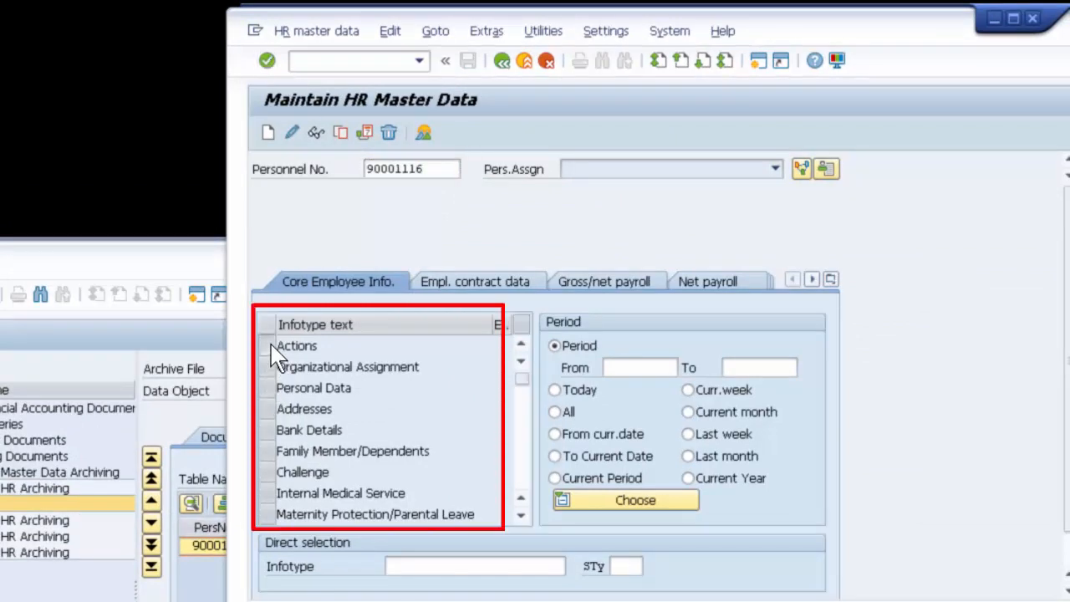
pyautogui.click(268, 367)
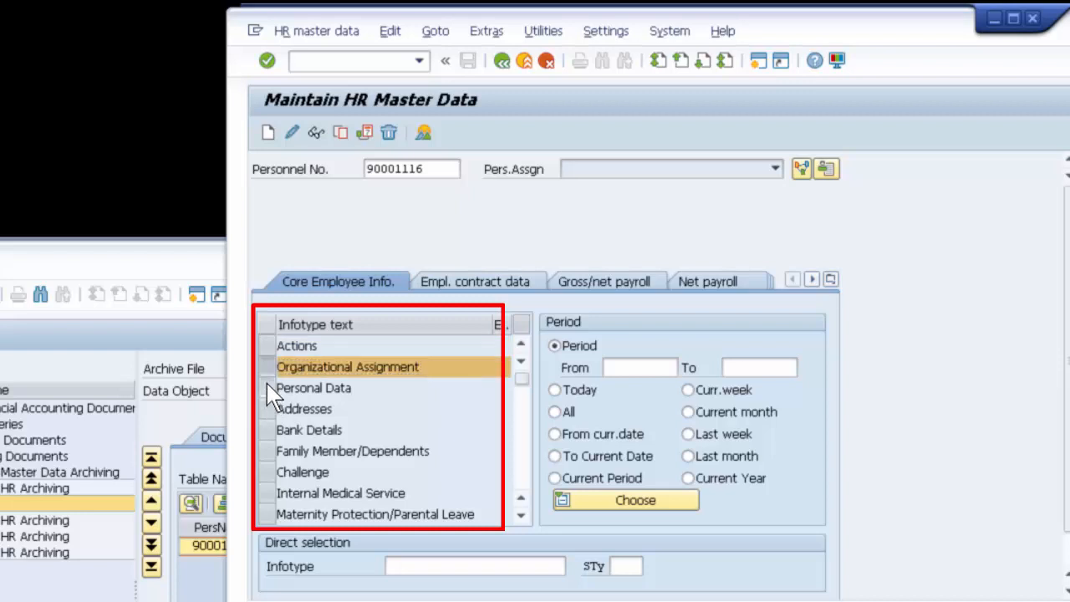
pyautogui.click(268, 388)
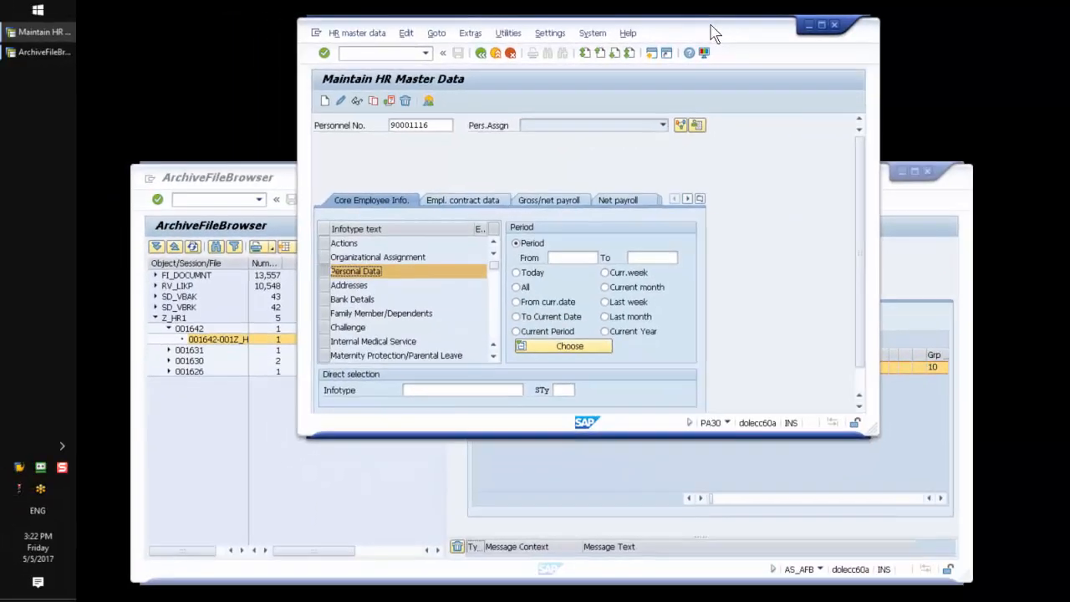
pyautogui.click(636, 470)
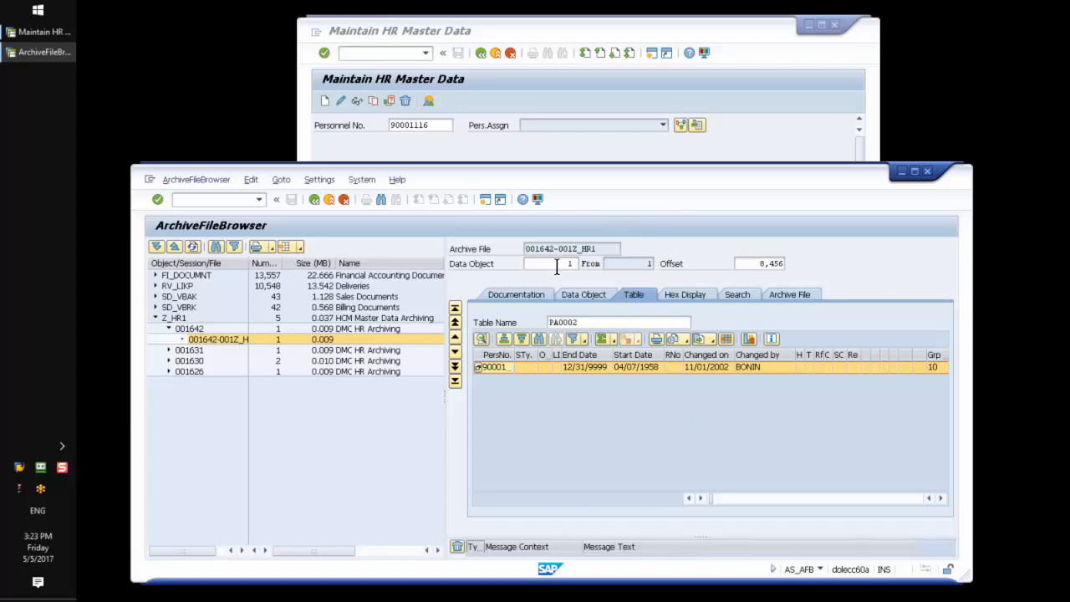
pyautogui.click(615, 156)
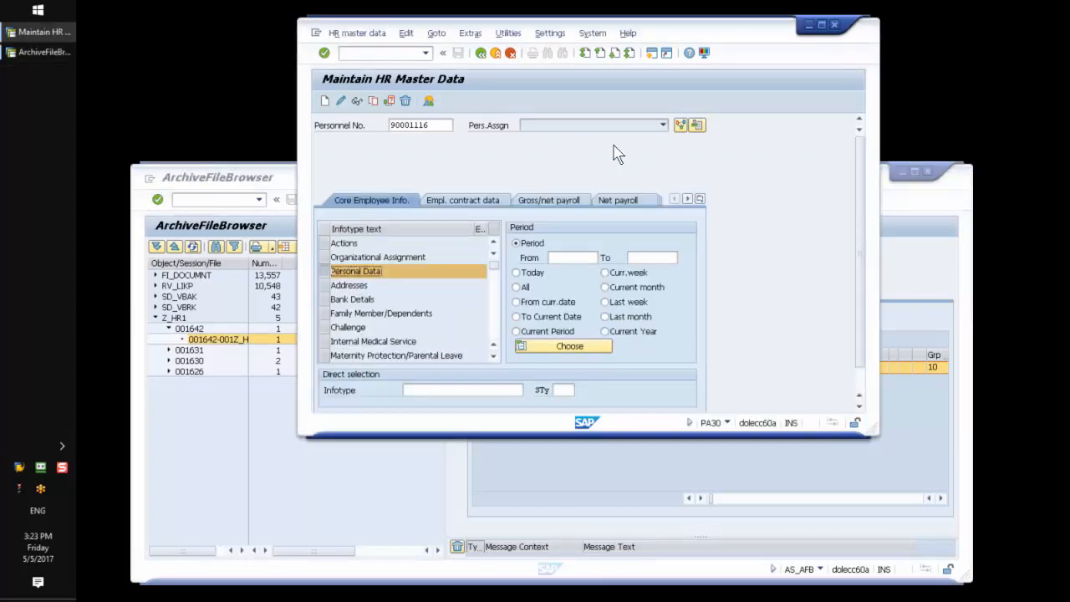